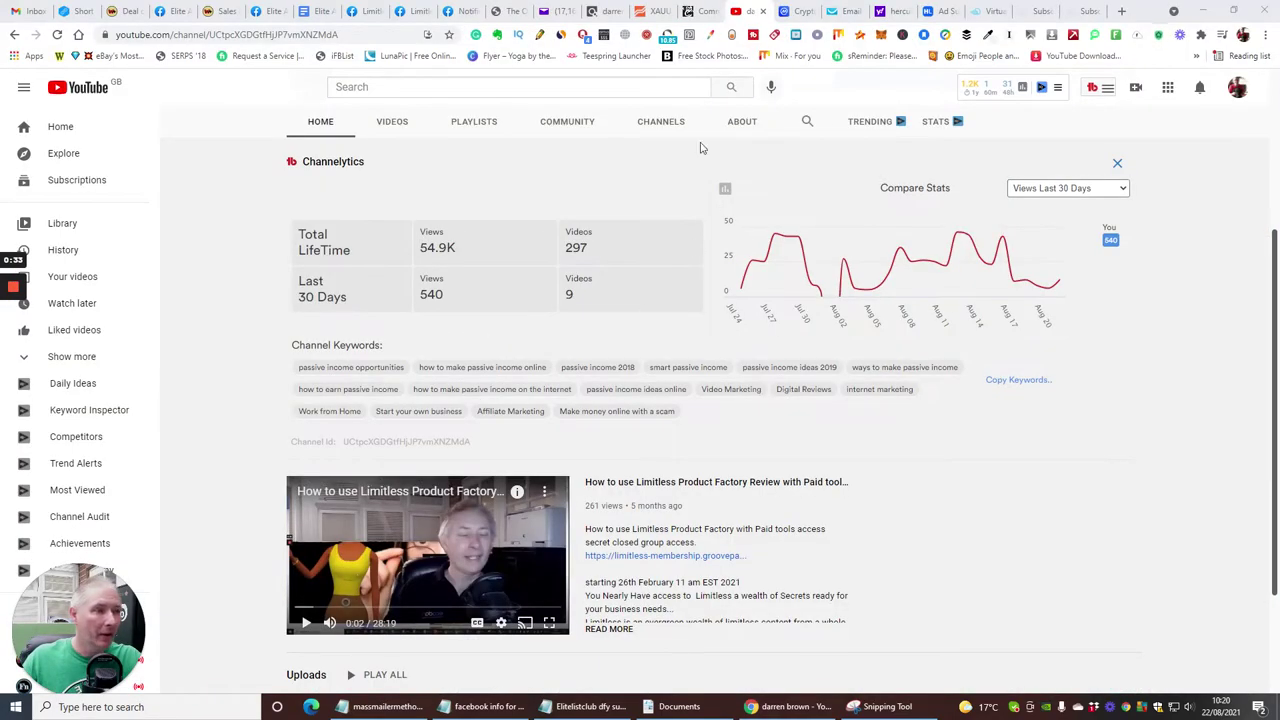
- In a new Chrome tab, search the web for ontoplist.com
{"action": "scroll", "coordinate": [858, 380], "scroll_direction": "up", "scroll_amount": 3}
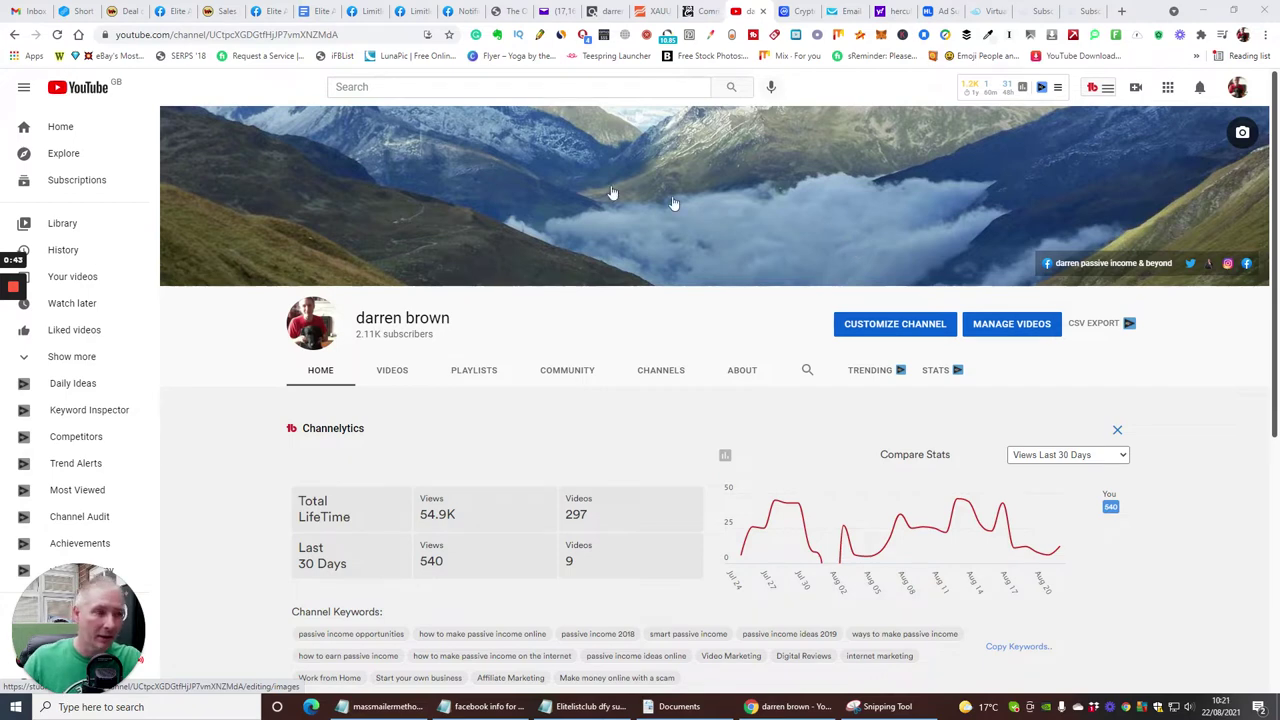
{"action": "left_click", "coordinate": [1121, 11]}
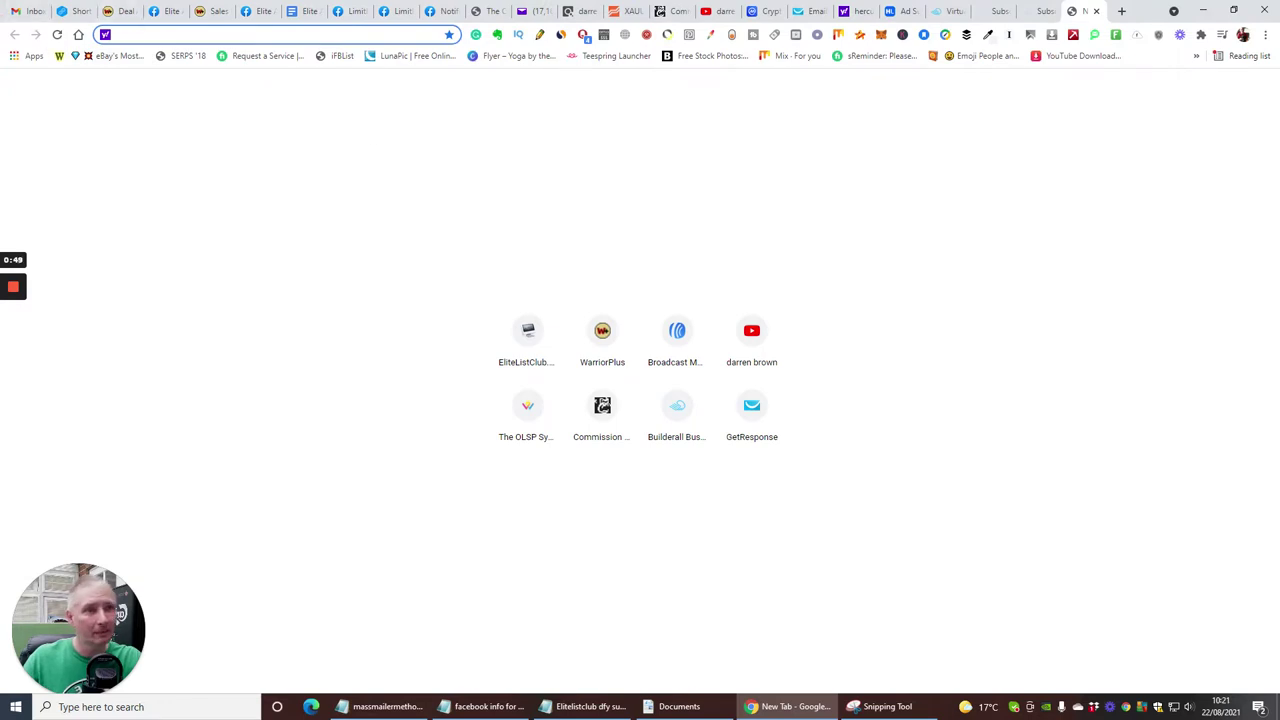
{"action": "left_click", "coordinate": [140, 35]}
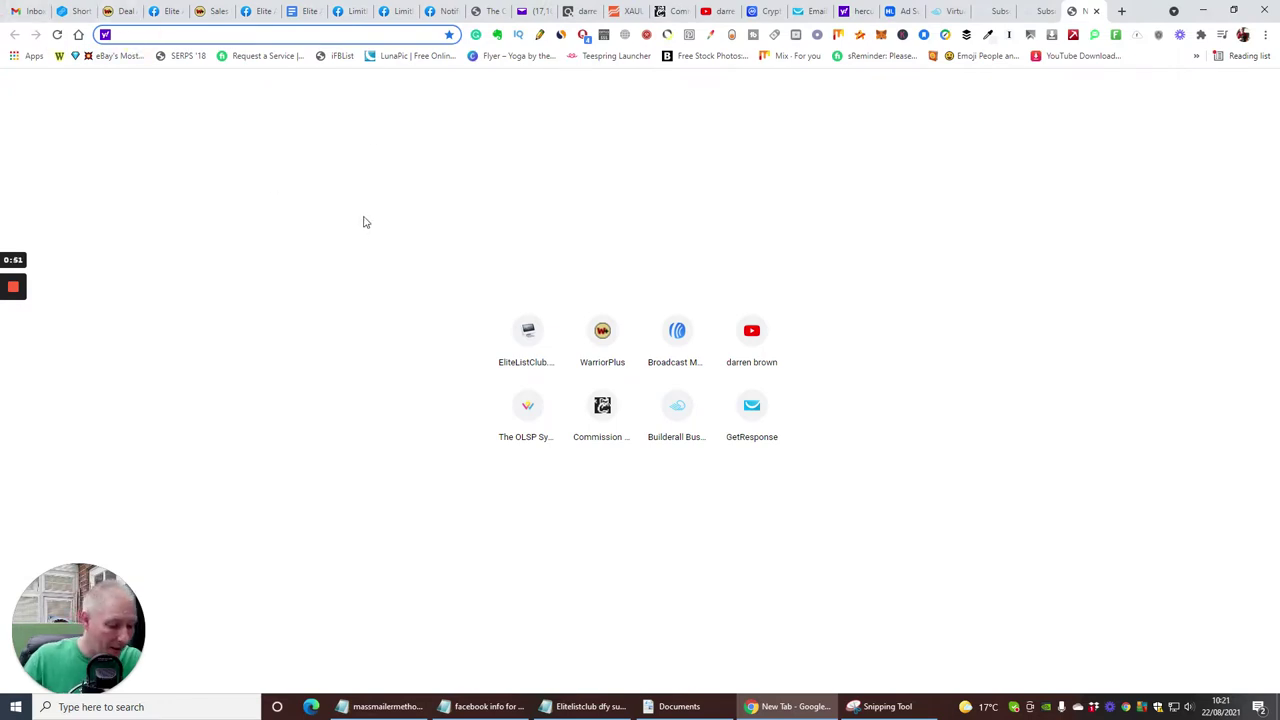
{"action": "type", "text": "on"}
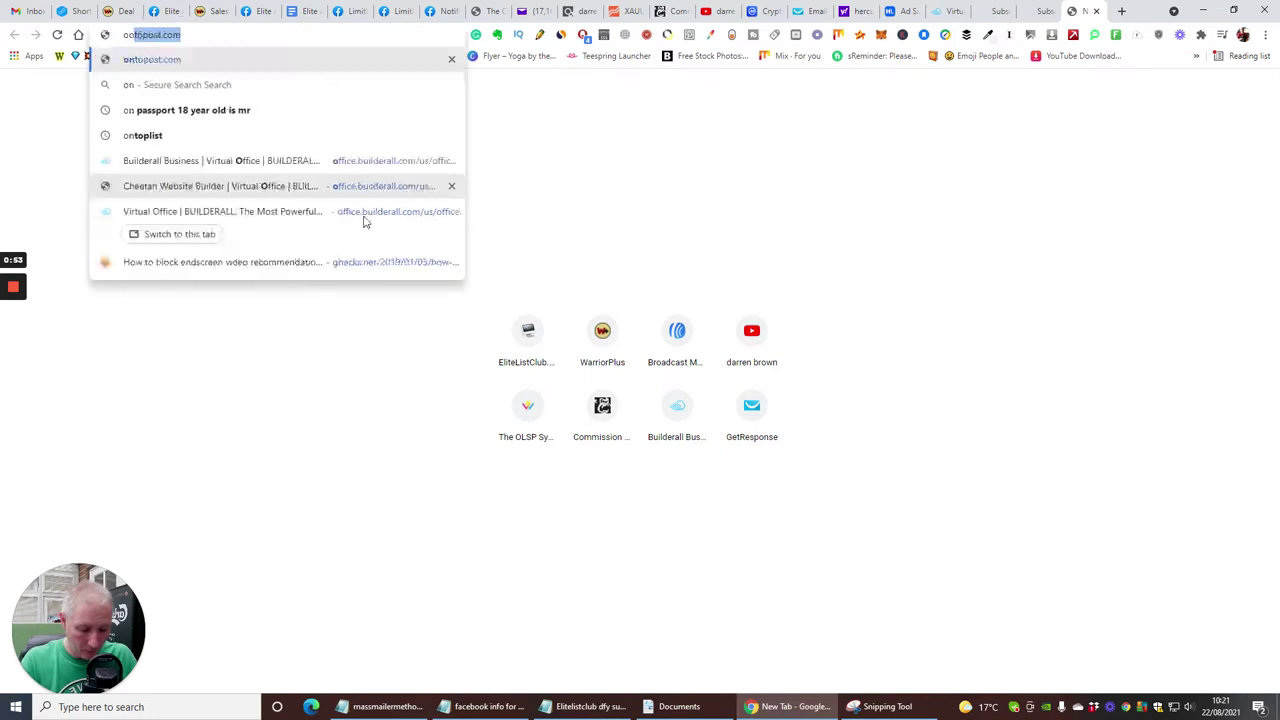
{"action": "type", "text": "top"}
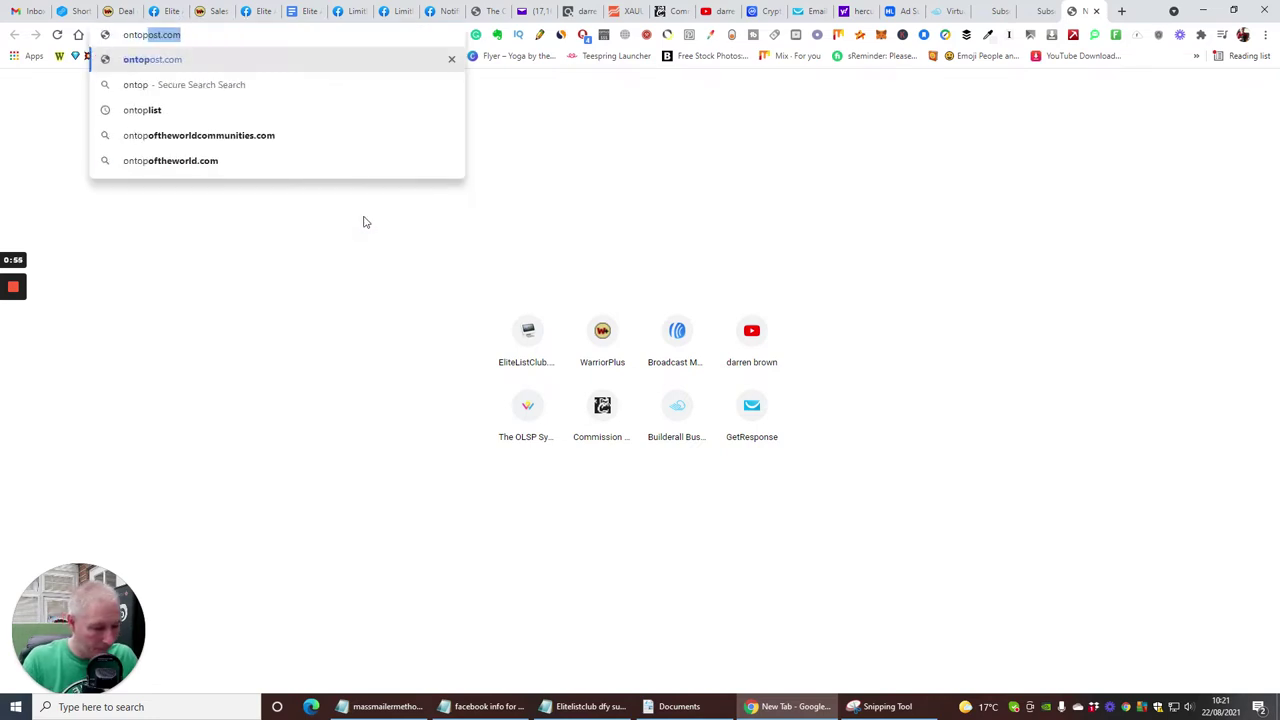
{"action": "type", "text": "list"}
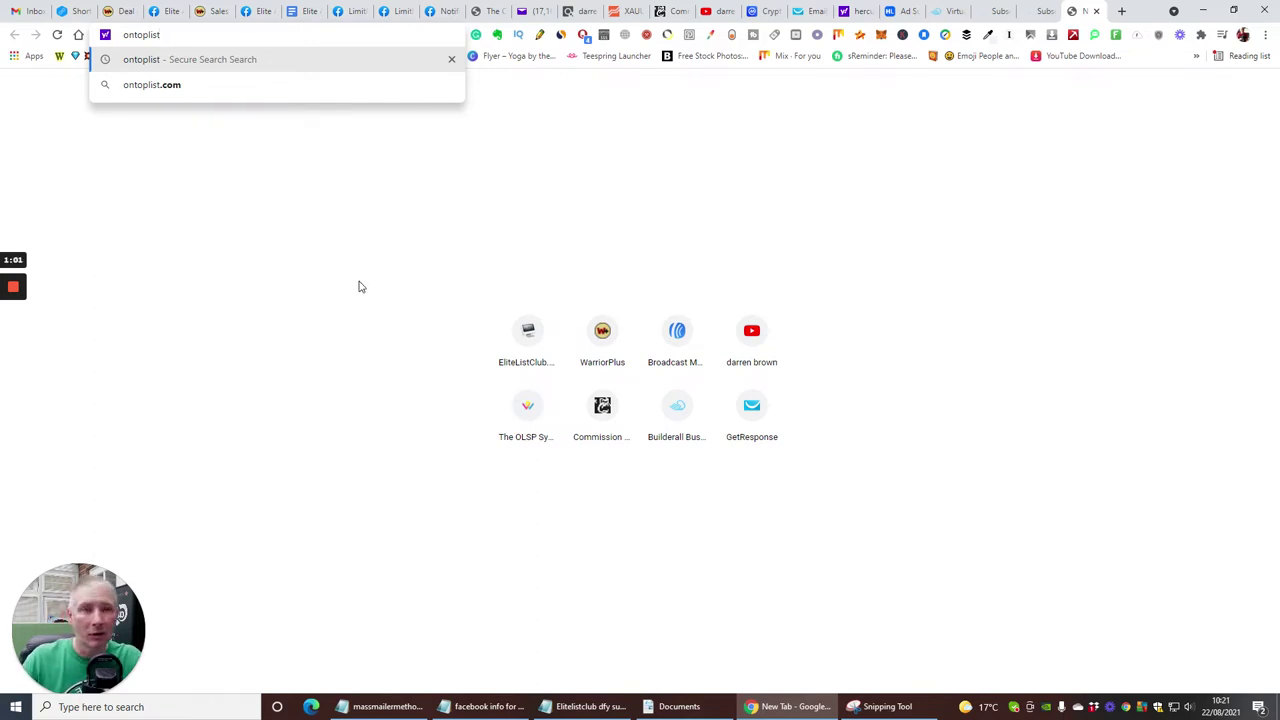
{"action": "left_click", "coordinate": [153, 88]}
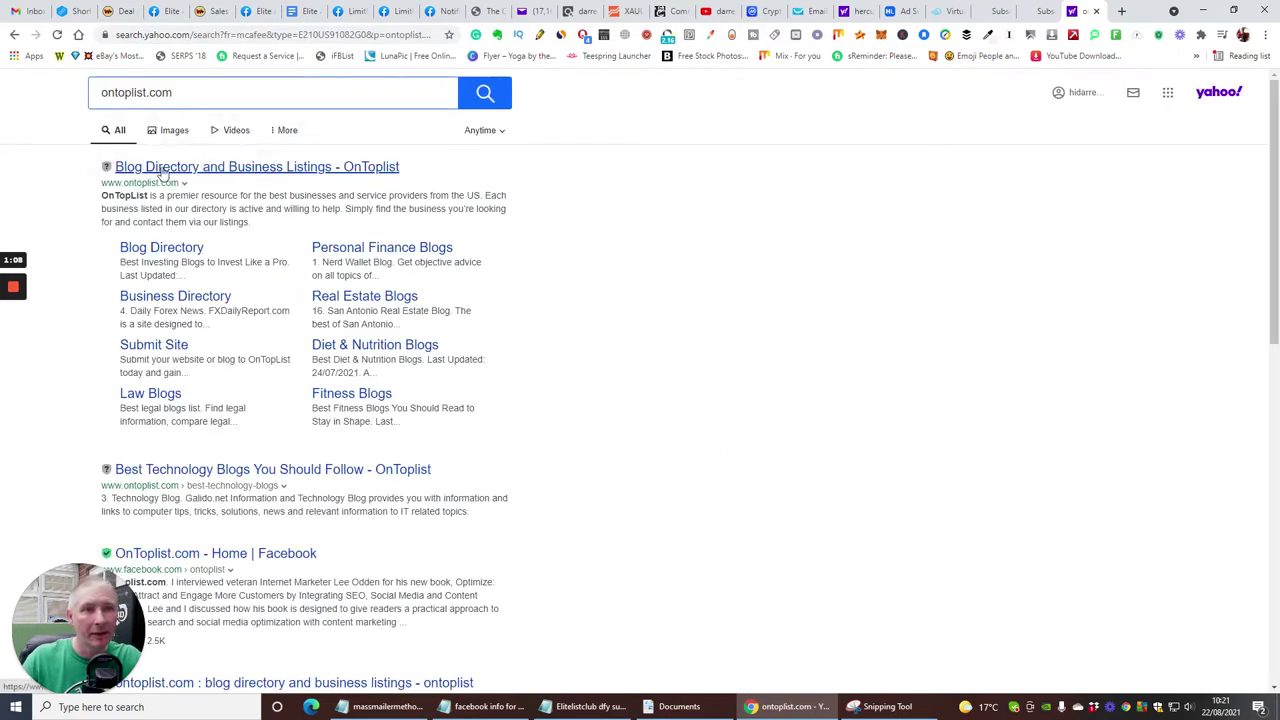
- Open the 'Blog Directory and Business Listings - OnToplist' search result
{"action": "left_click", "coordinate": [266, 170]}
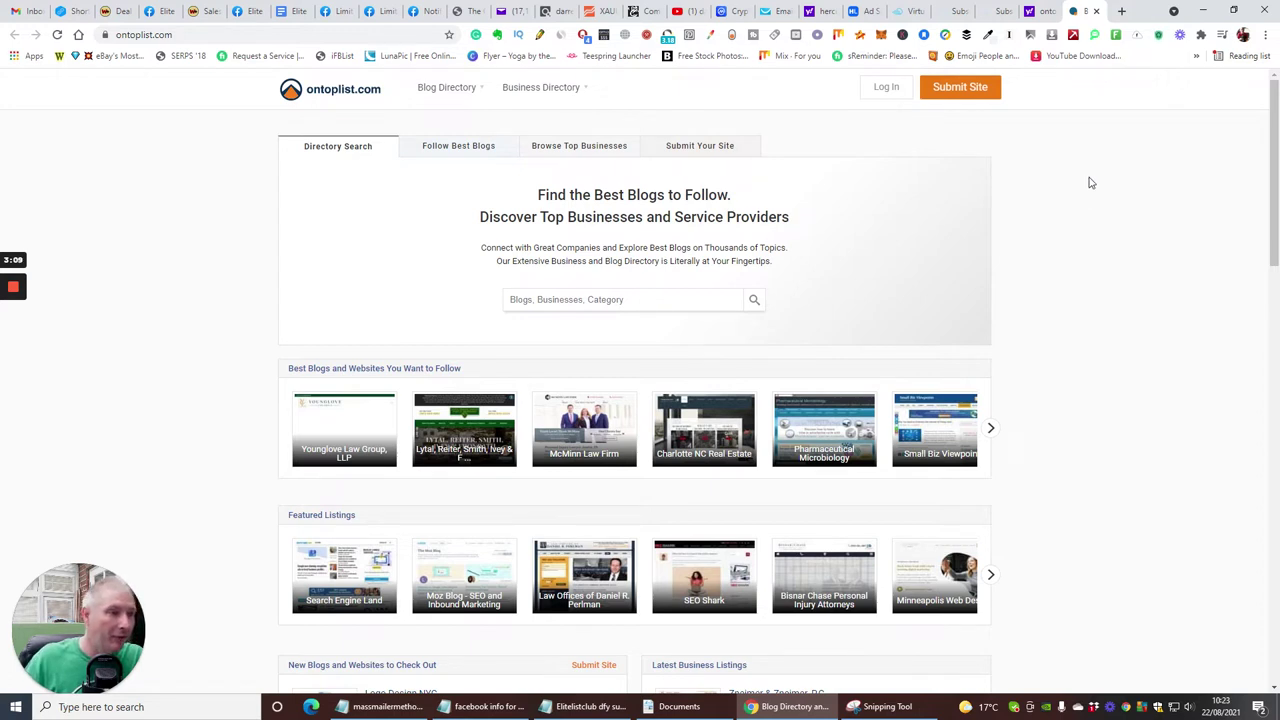
- Search the directory for 'affiliate' and open the Affiliate Marketing Tools listing
{"action": "left_click", "coordinate": [596, 299]}
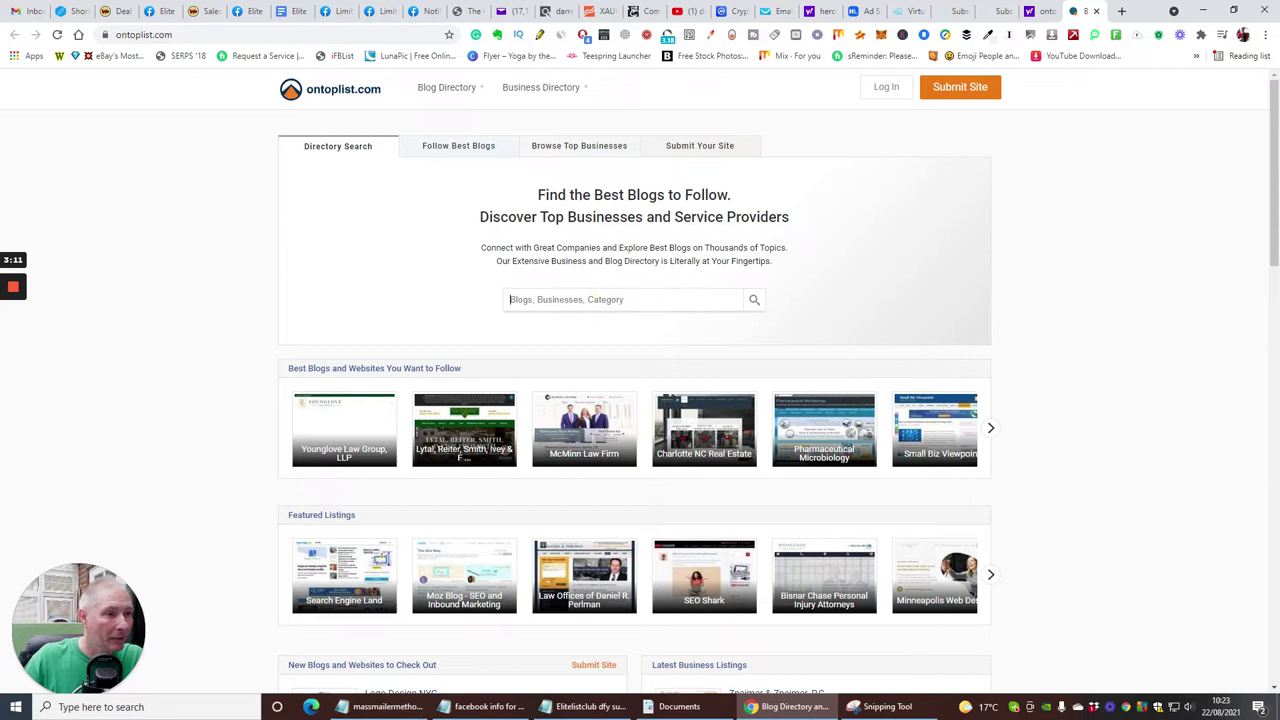
{"action": "type", "text": "affil"}
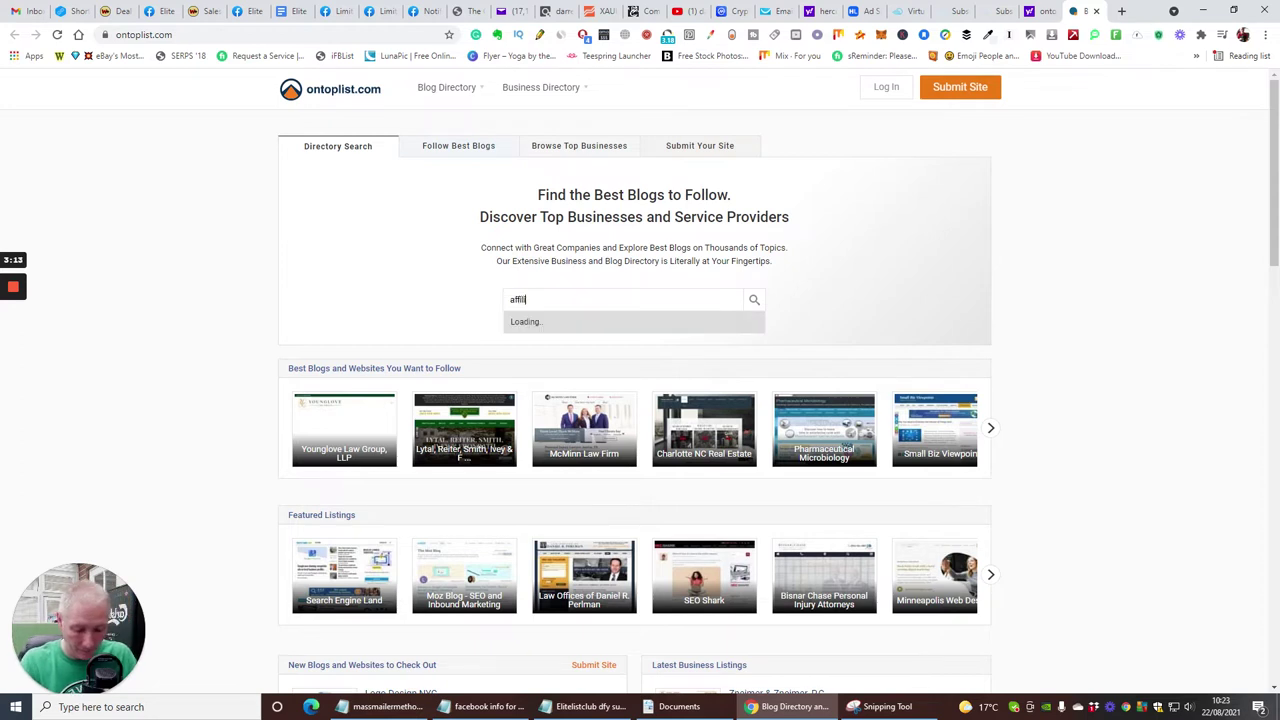
{"action": "type", "text": "iate"}
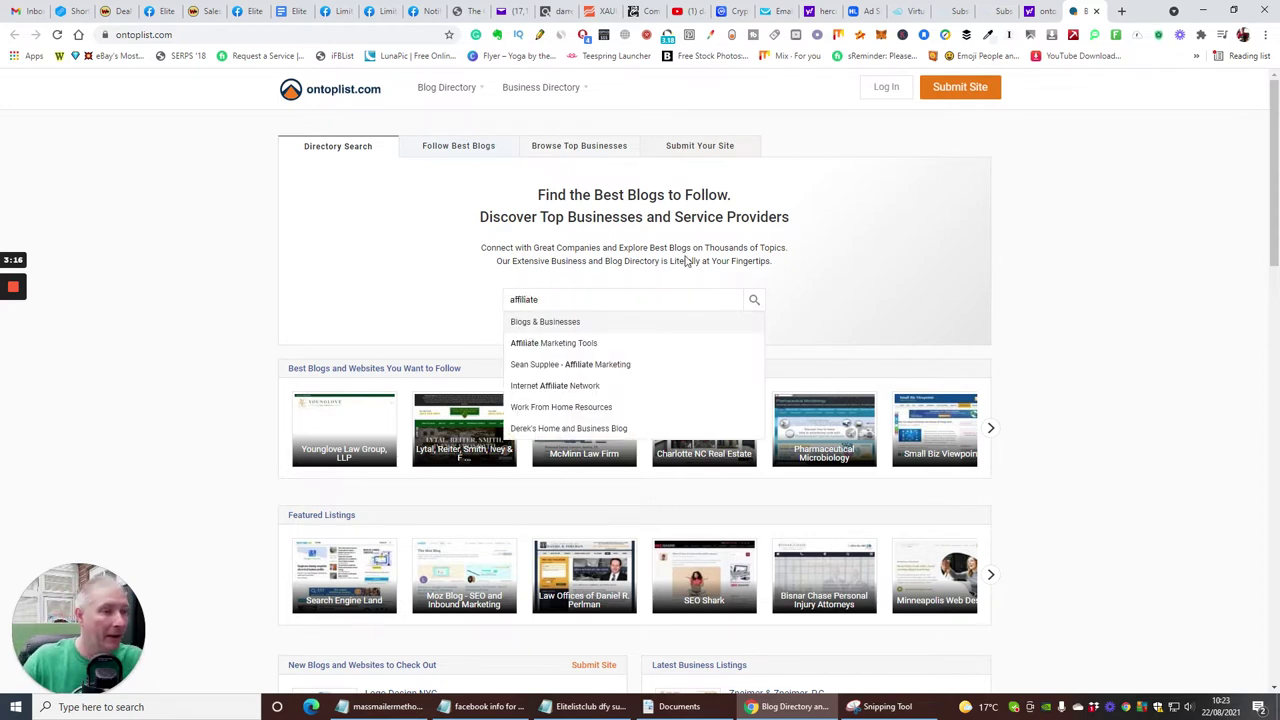
{"action": "left_click", "coordinate": [557, 344]}
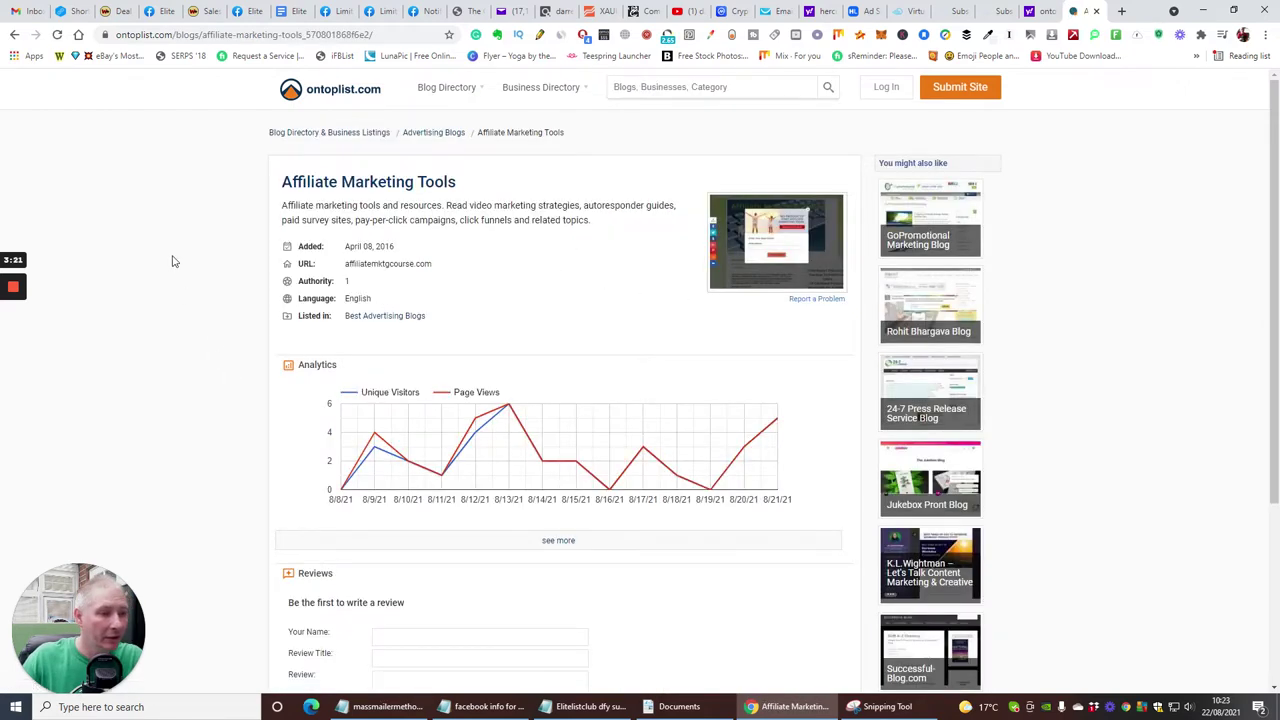
{"action": "scroll", "coordinate": [171, 245], "scroll_direction": "down", "scroll_amount": 3}
{"action": "scroll", "coordinate": [171, 245], "scroll_direction": "up", "scroll_amount": 3}
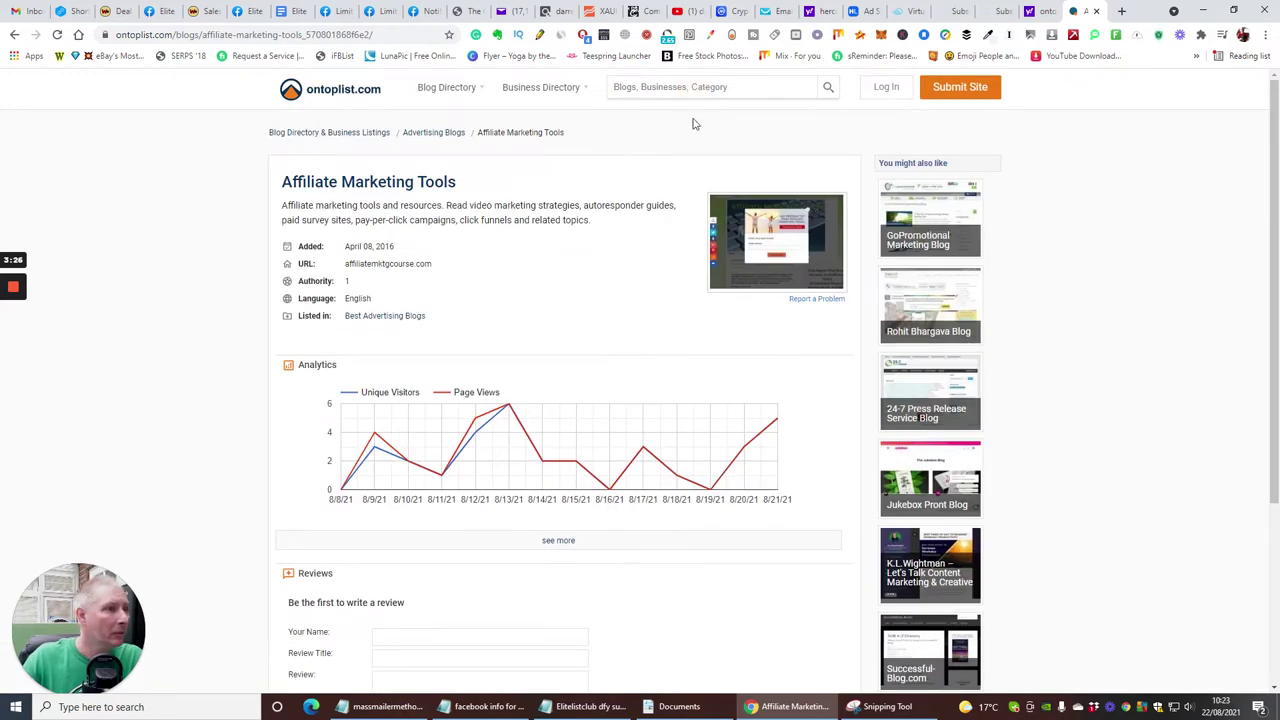
- Search 'marketing' and open the DM Digital - Digital Marketing for Small Business profile
{"action": "type", "text": "ma"}
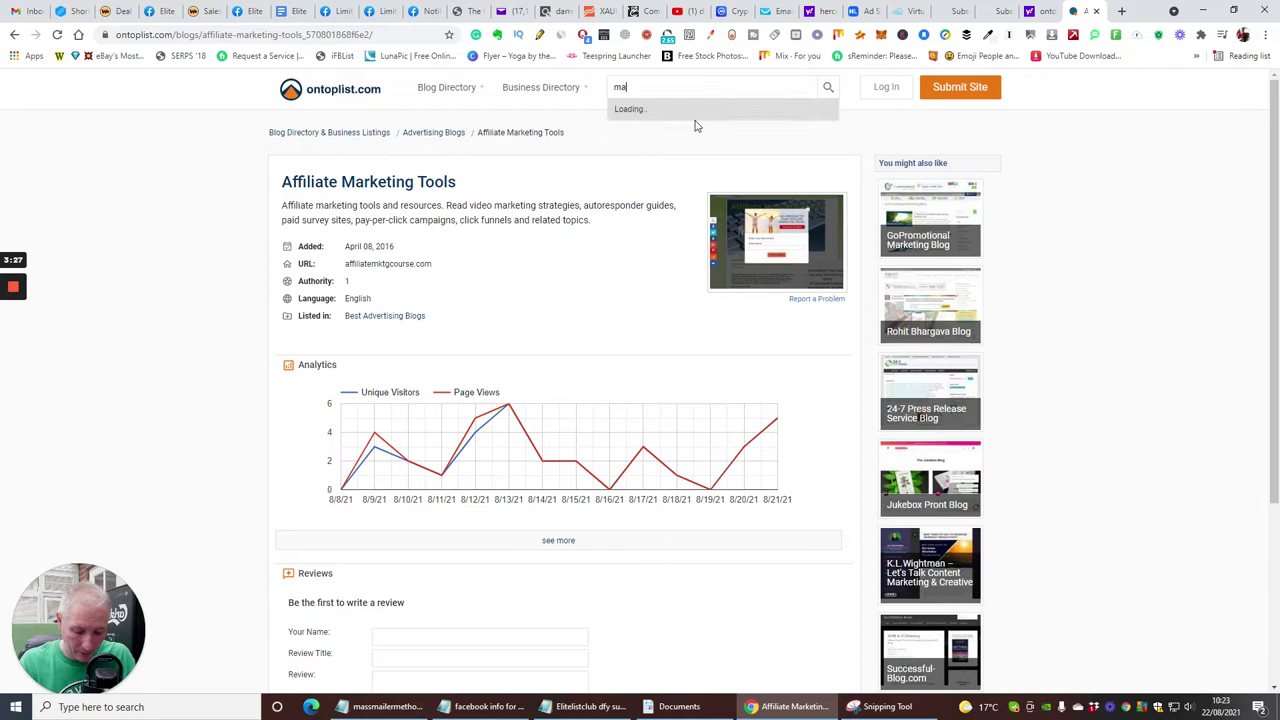
{"action": "type", "text": "rketing"}
{"action": "key", "text": "Return"}
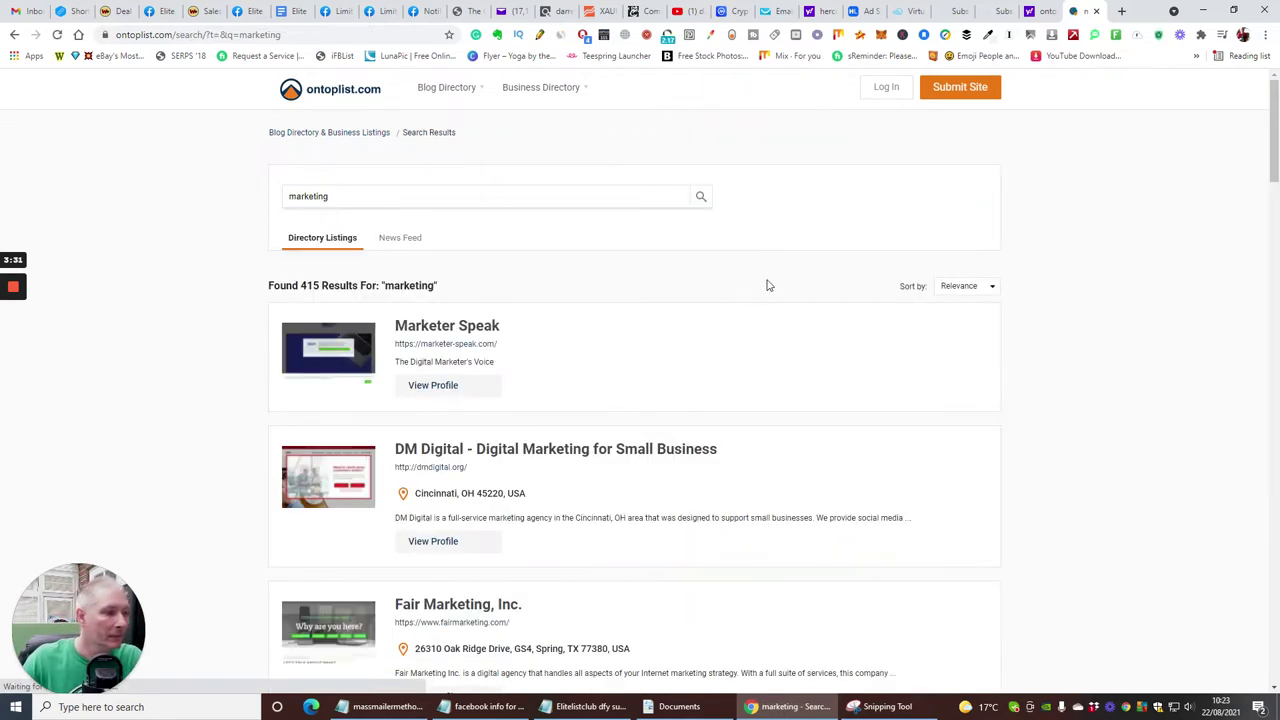
{"action": "scroll", "coordinate": [767, 285], "scroll_direction": "down", "scroll_amount": 2}
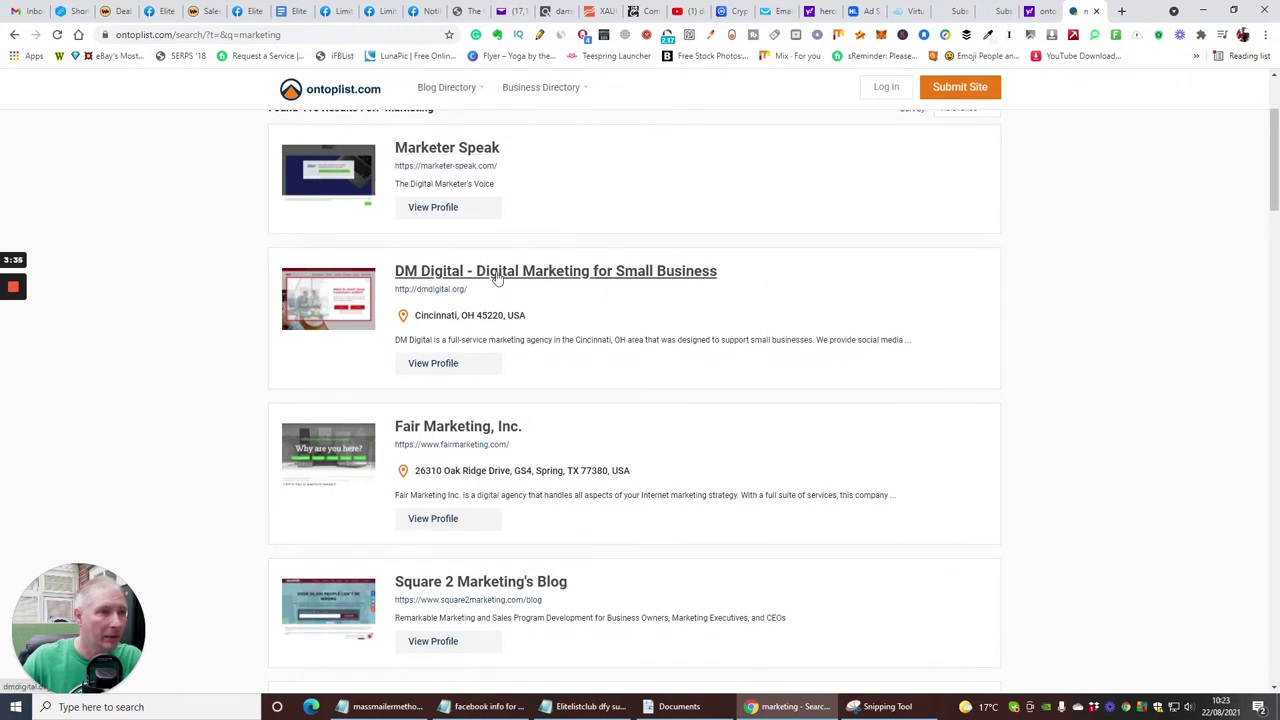
{"action": "scroll", "coordinate": [490, 280], "scroll_direction": "down", "scroll_amount": 2}
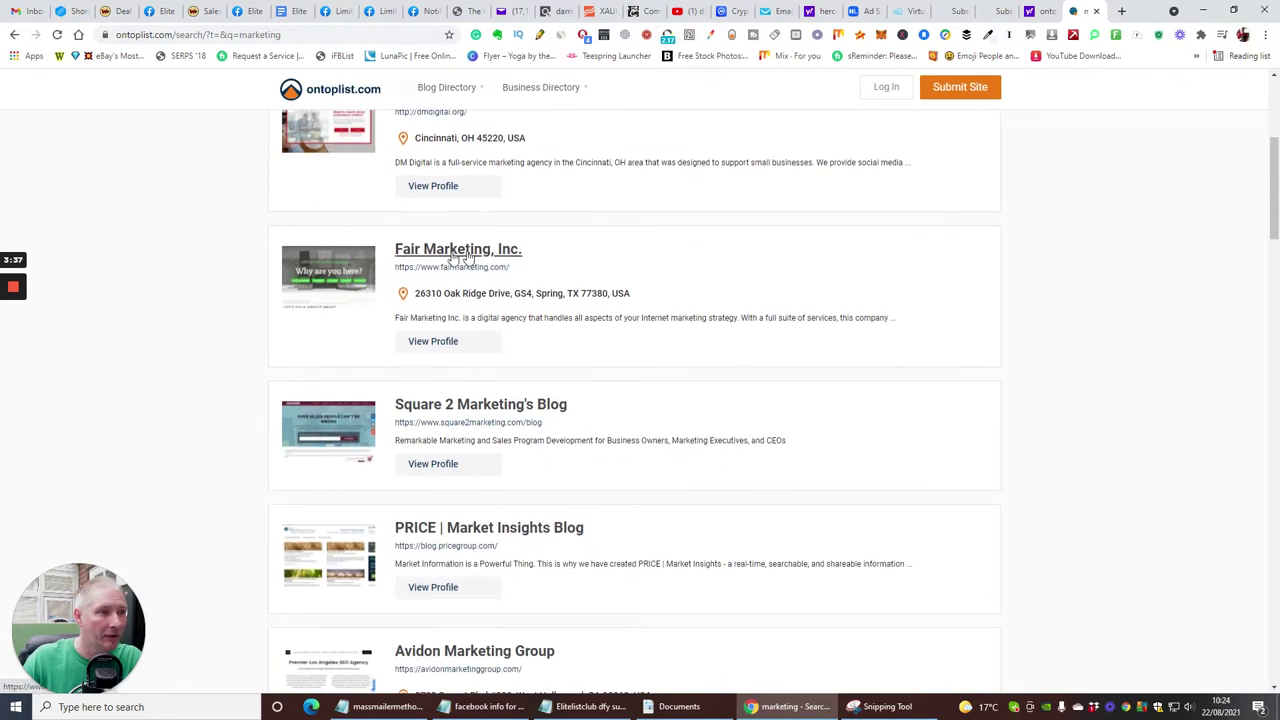
{"action": "scroll", "coordinate": [447, 300], "scroll_direction": "up", "scroll_amount": 1}
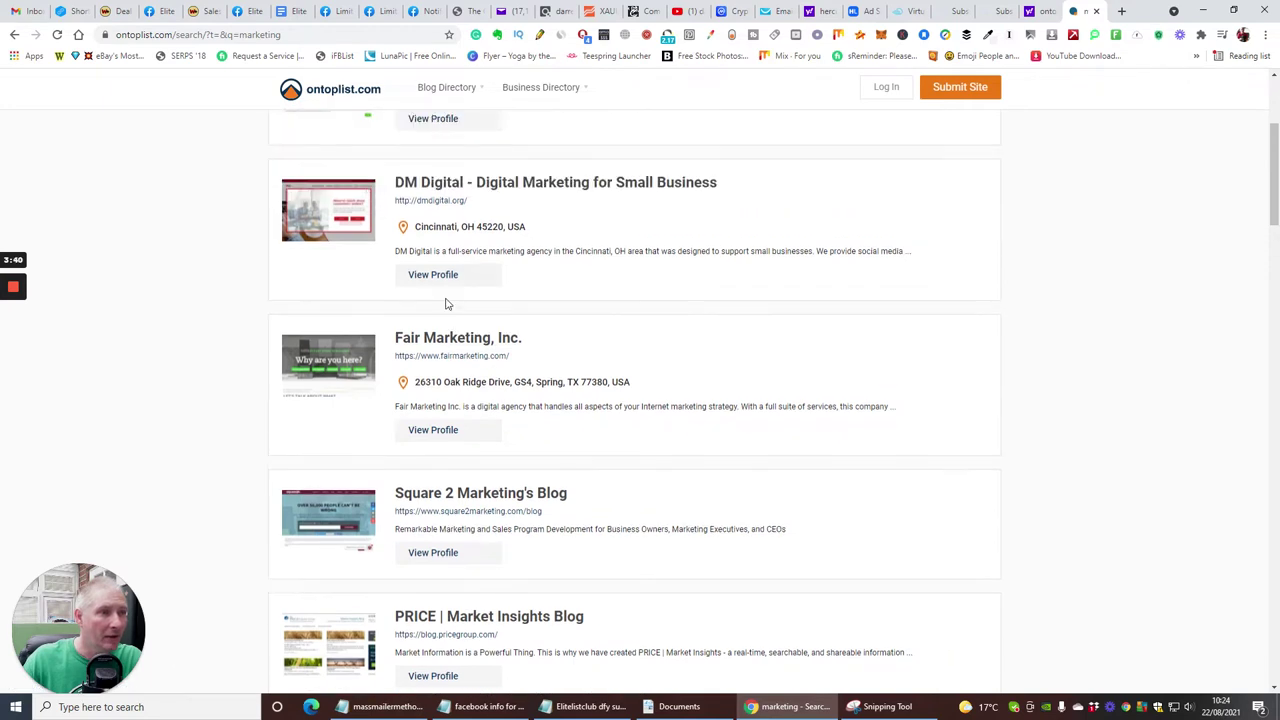
{"action": "left_click", "coordinate": [434, 275]}
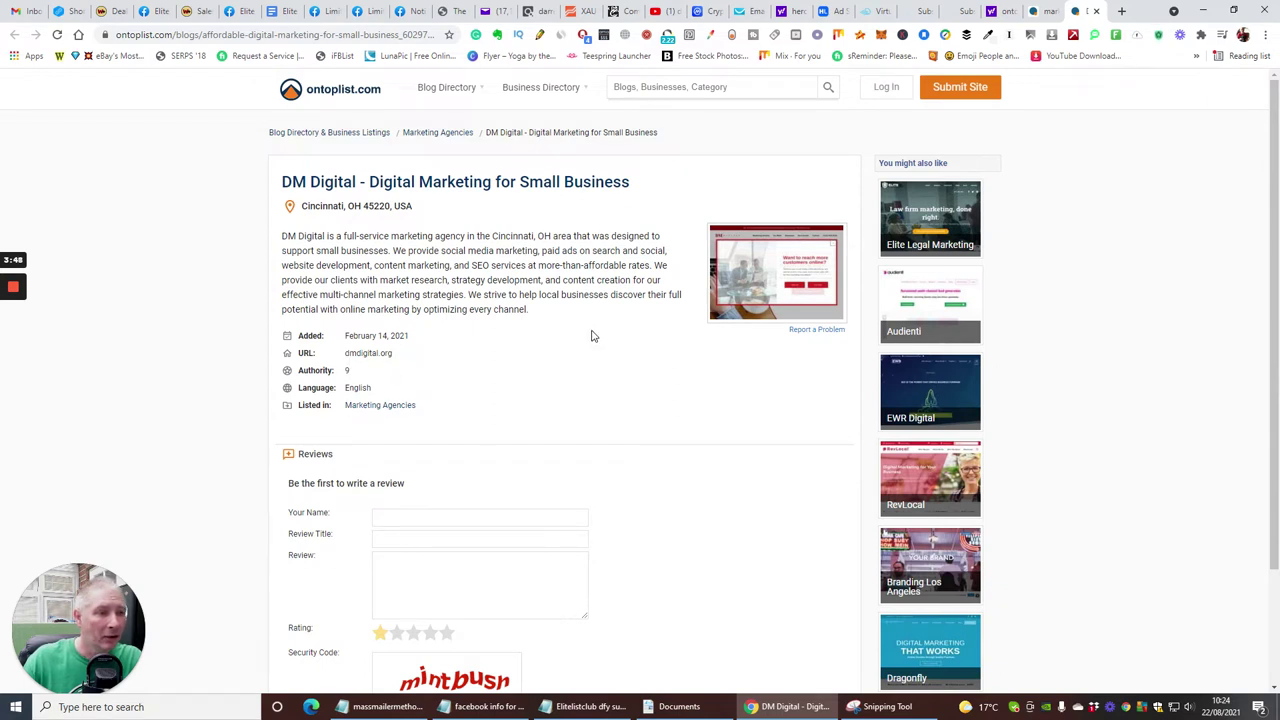
{"action": "scroll", "coordinate": [591, 336], "scroll_direction": "down", "scroll_amount": 3}
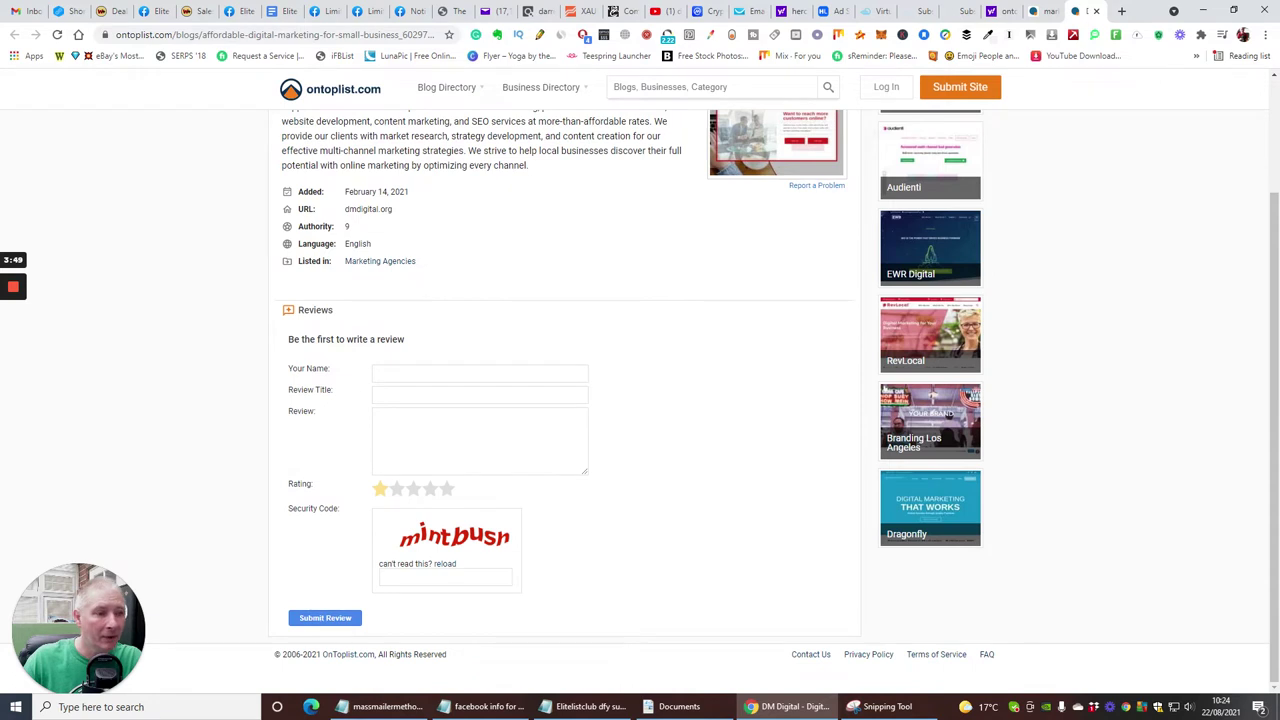
{"action": "scroll", "coordinate": [505, 350], "scroll_direction": "up", "scroll_amount": 3}
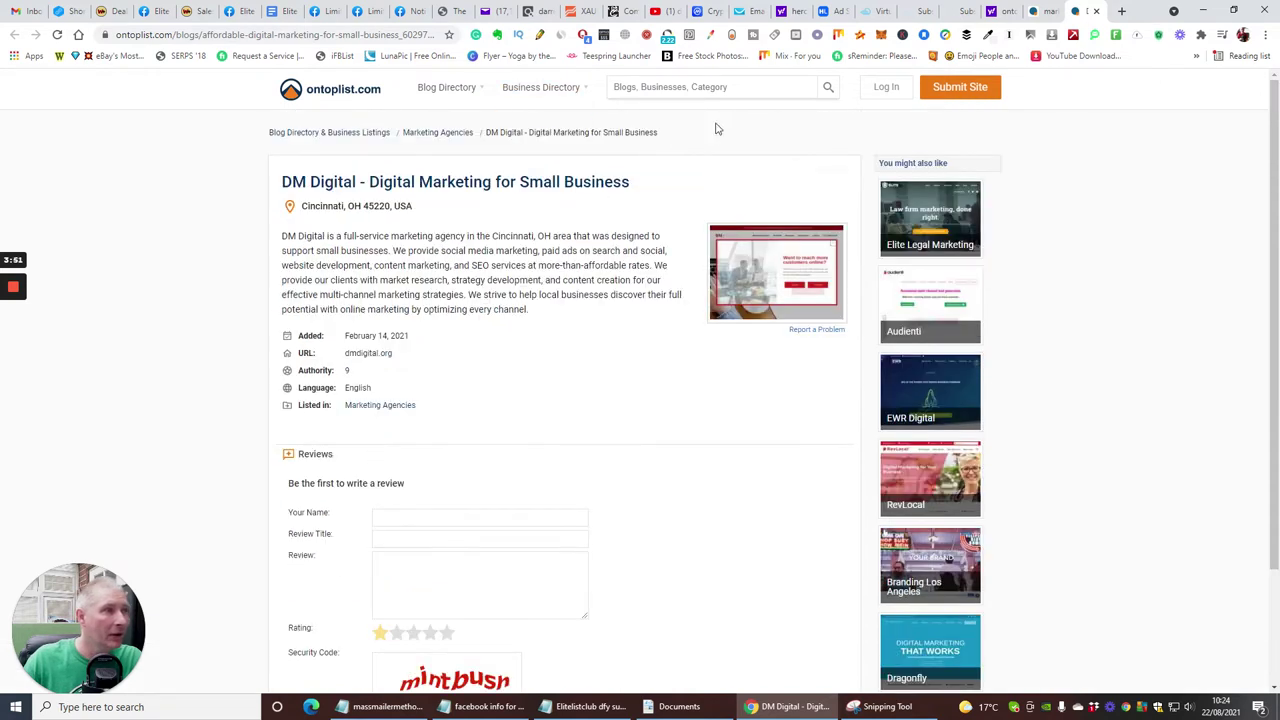
- Open the Submit Your Site form and enter the account e-mail address
{"action": "left_click", "coordinate": [886, 87]}
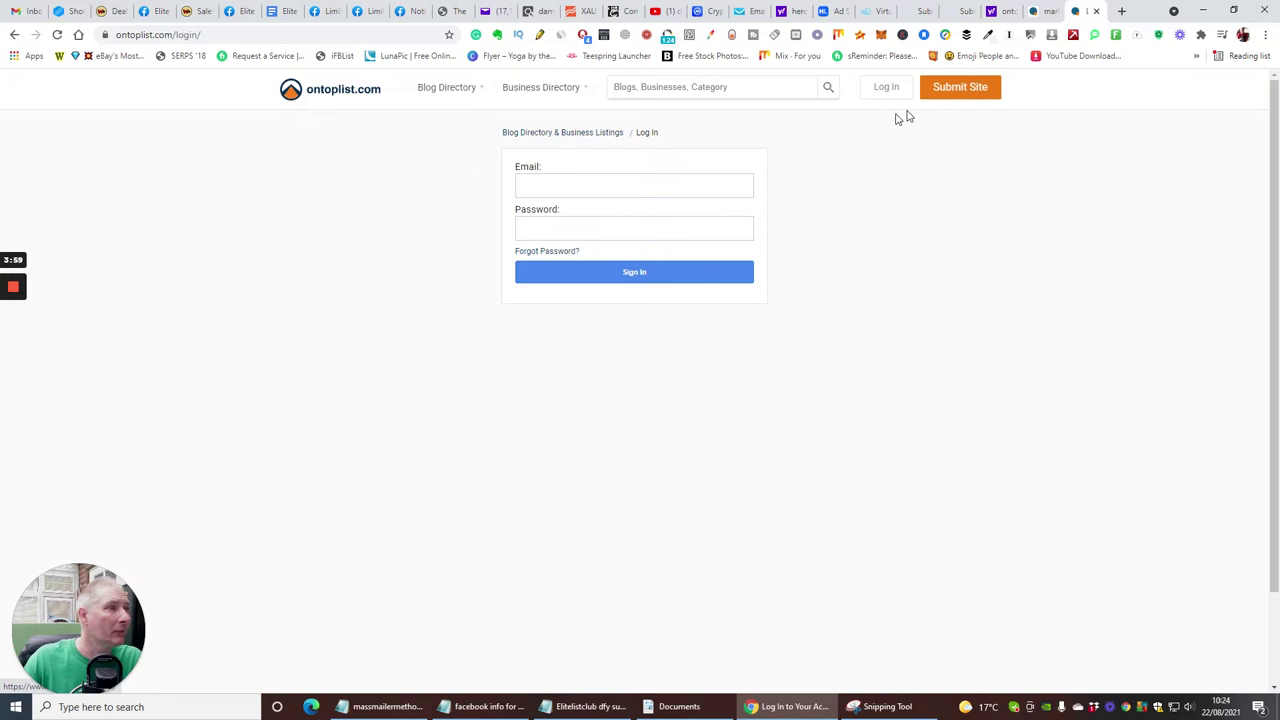
{"action": "left_click", "coordinate": [966, 87]}
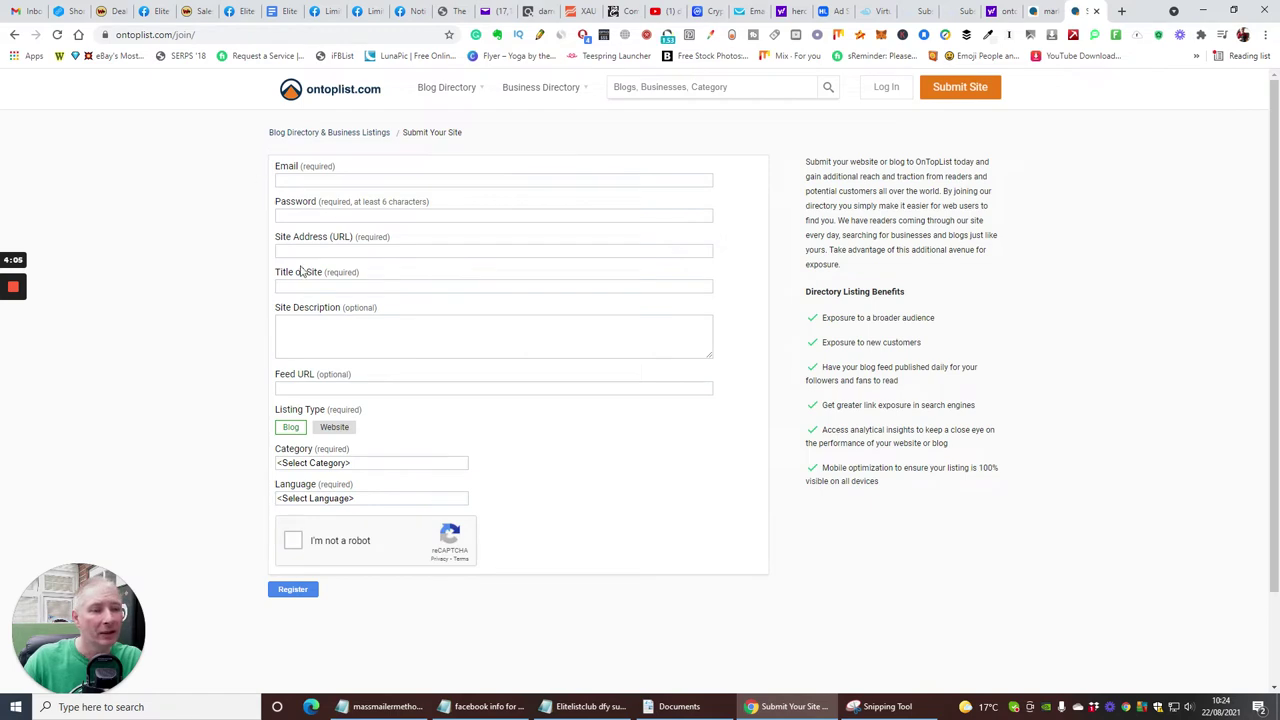
{"action": "left_click", "coordinate": [300, 180]}
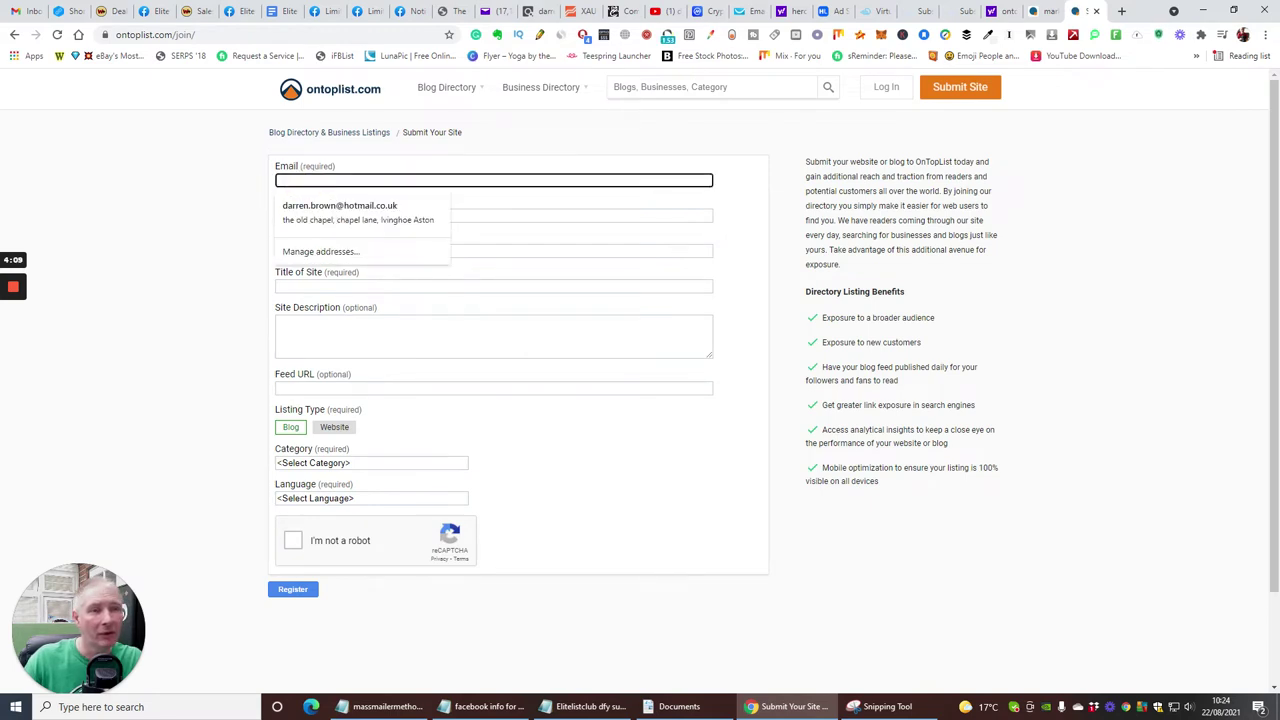
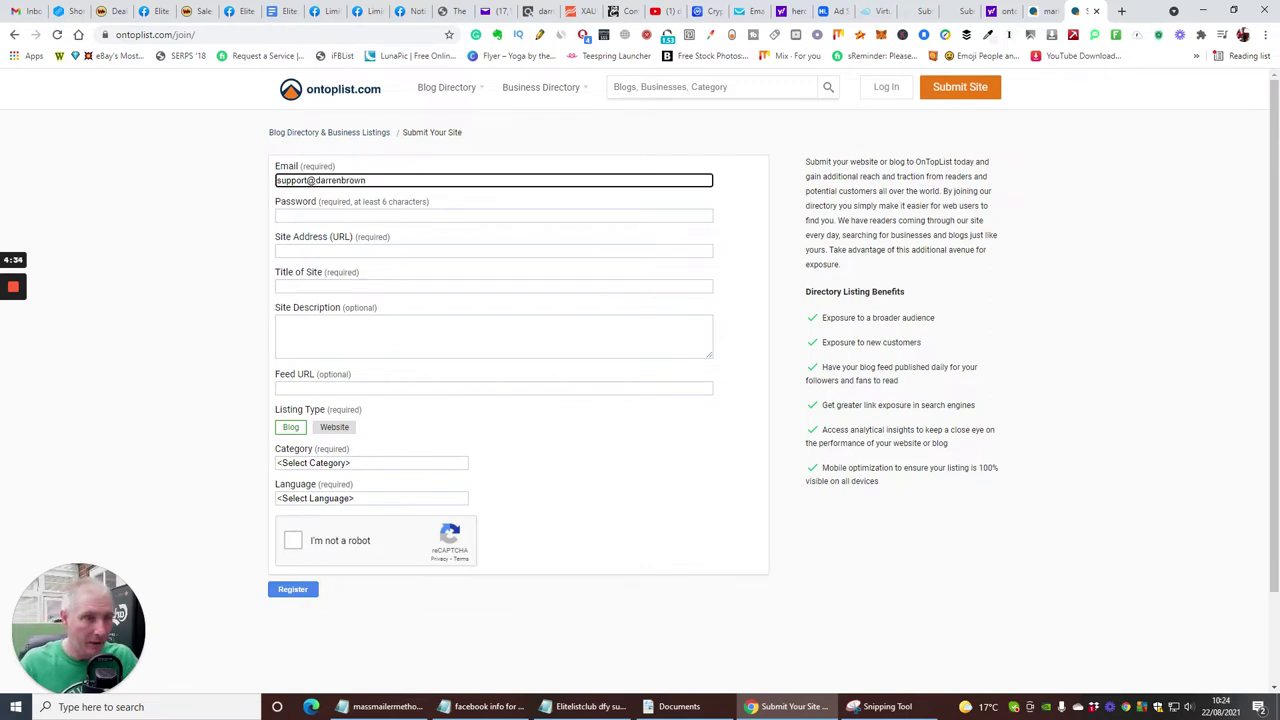
{"action": "key", "text": "ctrl+a"}
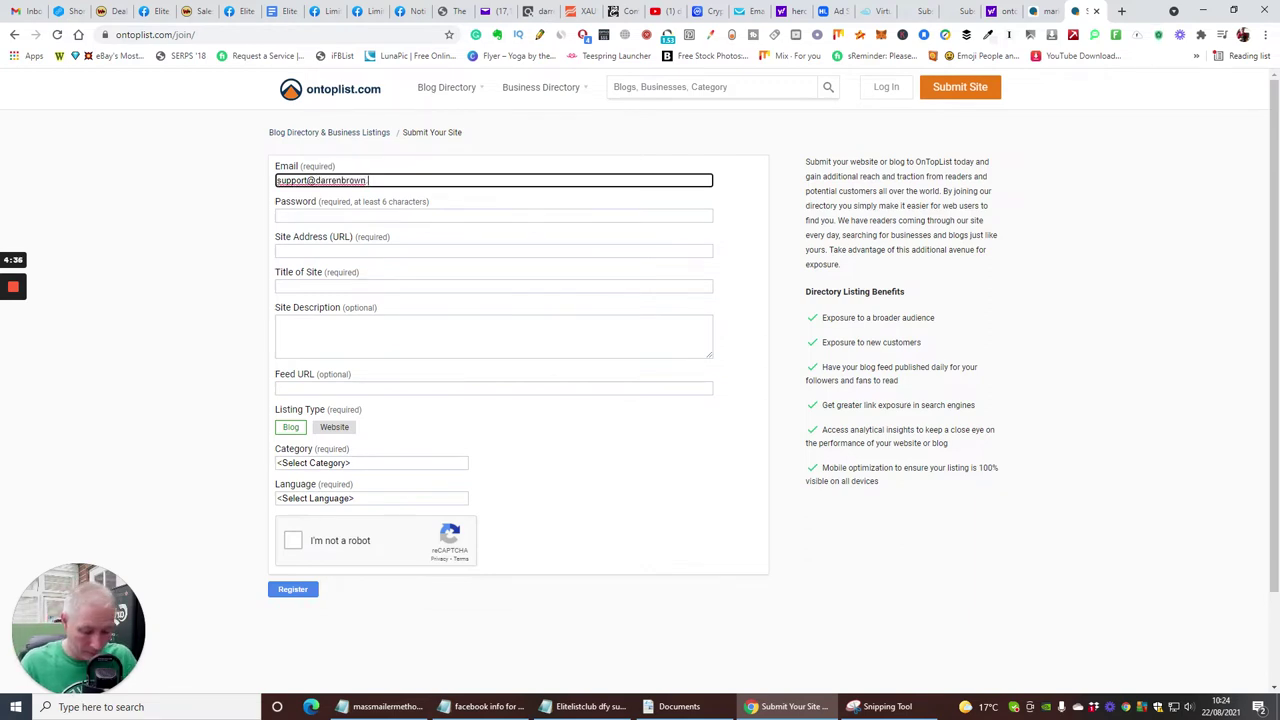
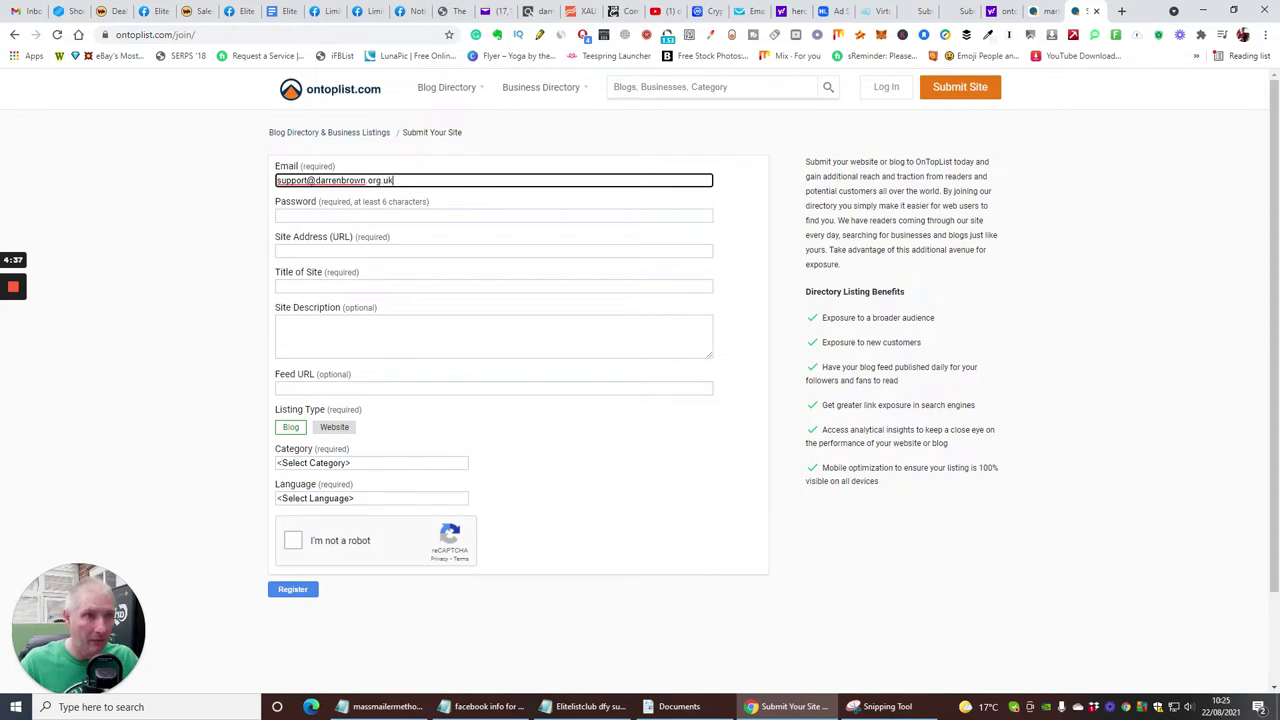
- Clear the Password field and enter a new six-character account password
{"action": "left_click", "coordinate": [348, 216]}
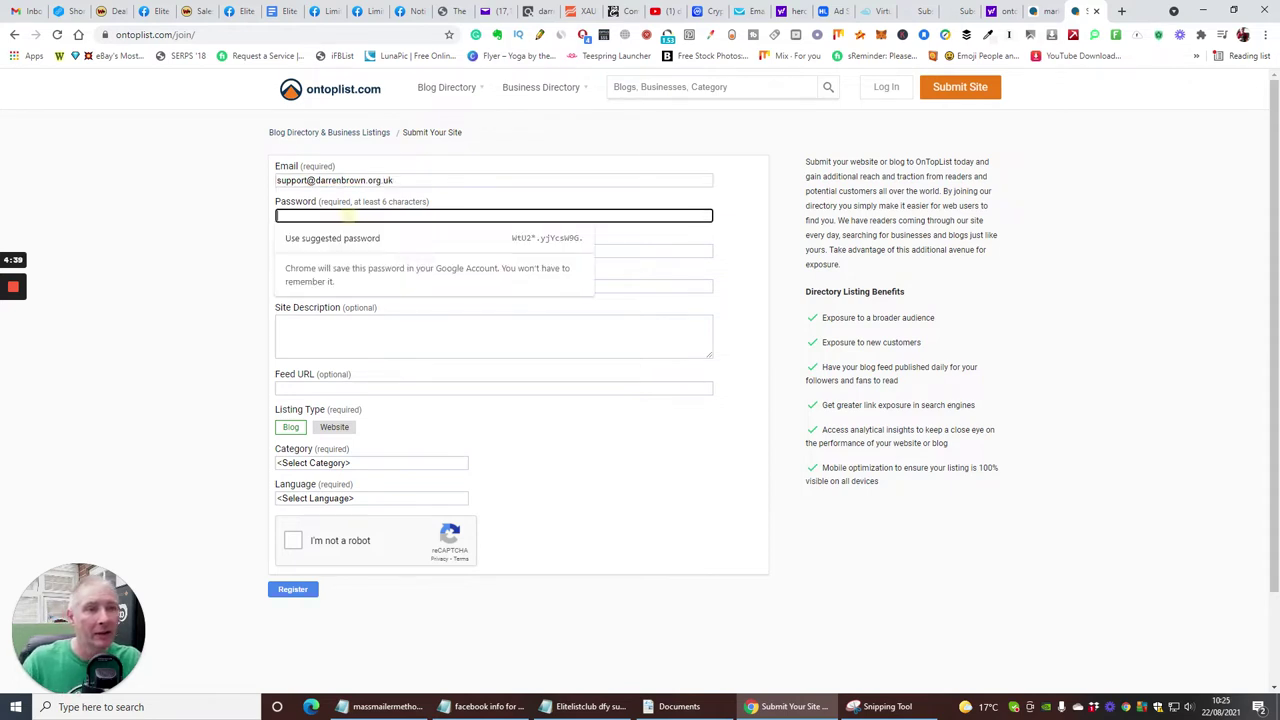
{"action": "type", "text": "•••"}
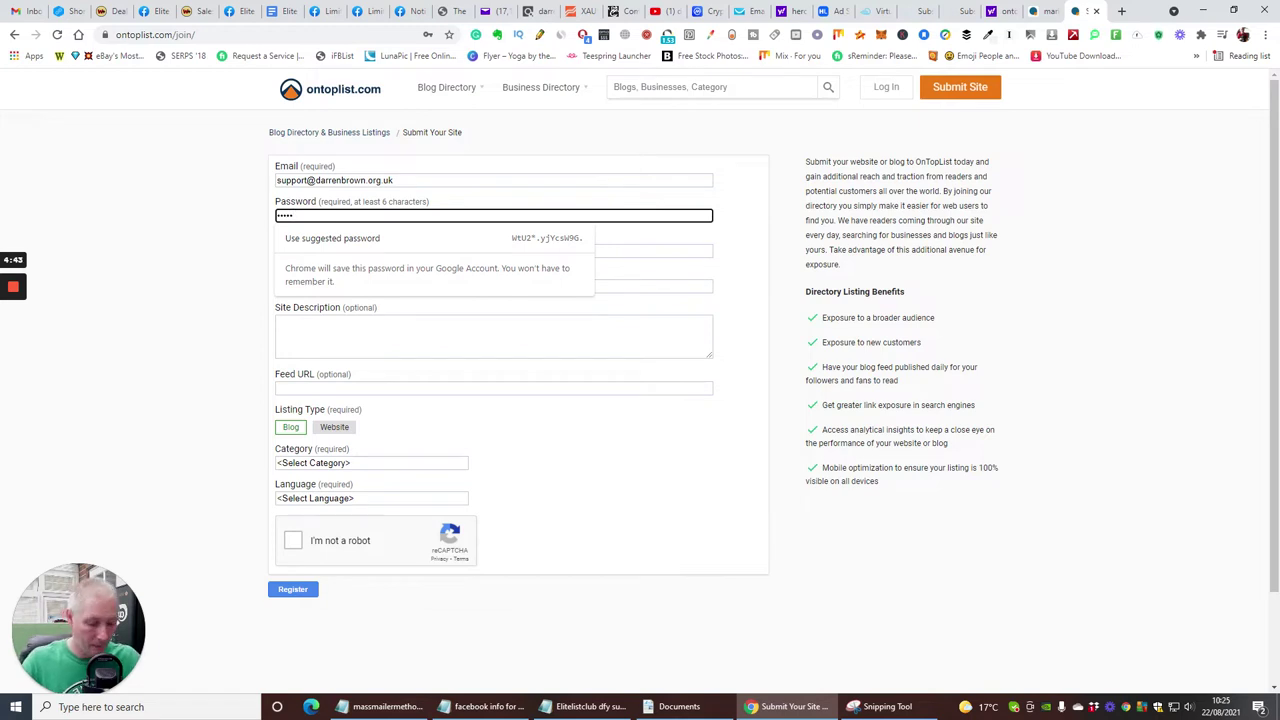
{"action": "key", "text": "BackSpace"}
{"action": "key", "text": "BackSpace"}
{"action": "key", "text": "BackSpace"}
{"action": "key", "text": "BackSpace"}
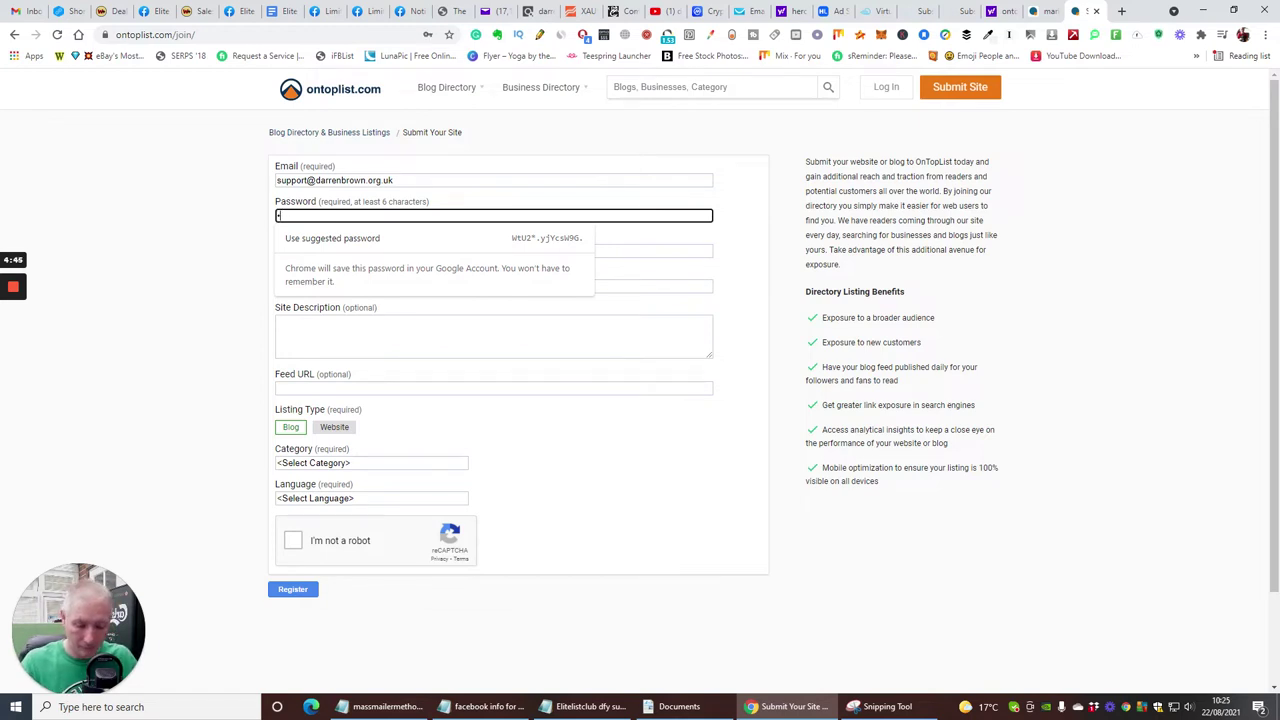
{"action": "type", "text": "••••••"}
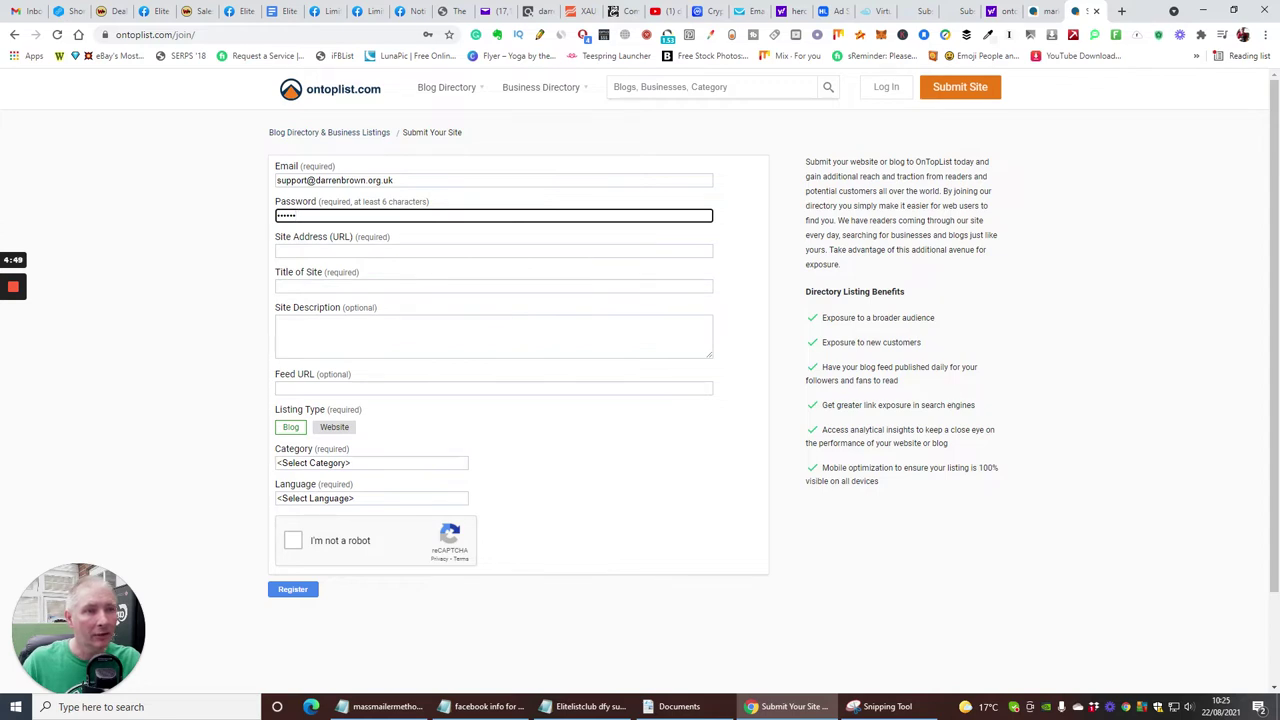
{"action": "left_click", "coordinate": [300, 250]}
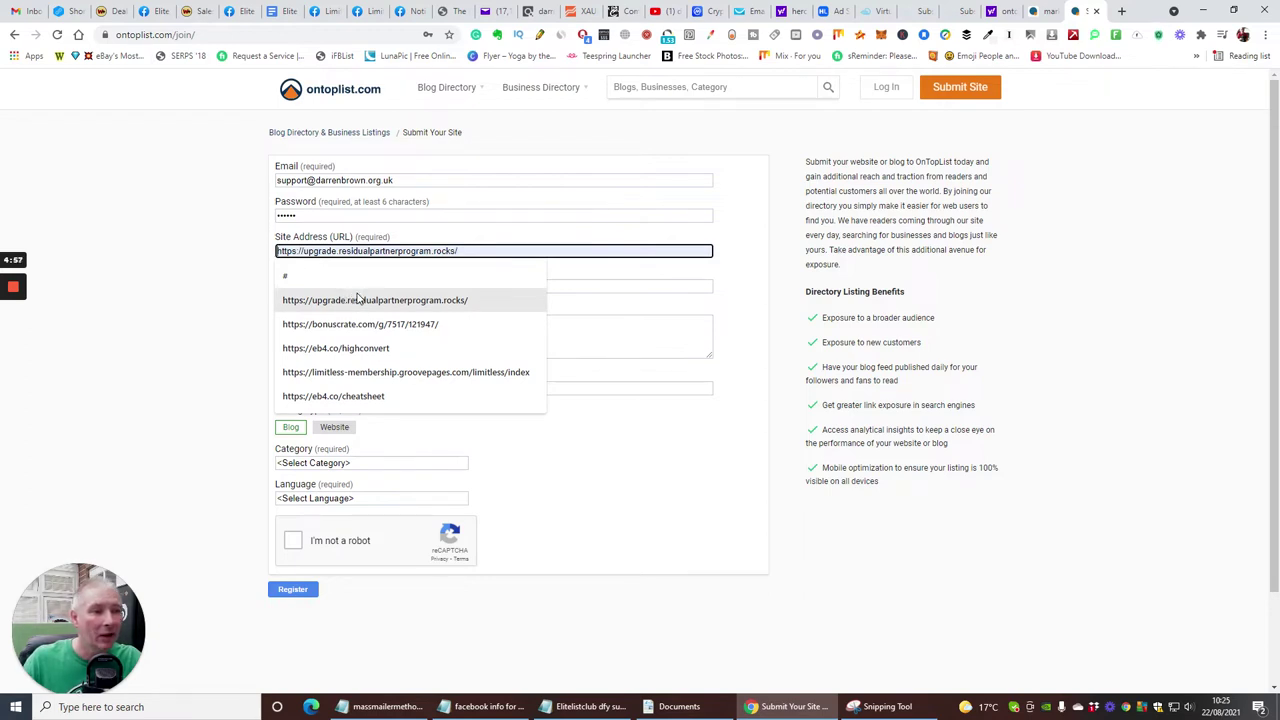
{"action": "left_click", "coordinate": [358, 396]}
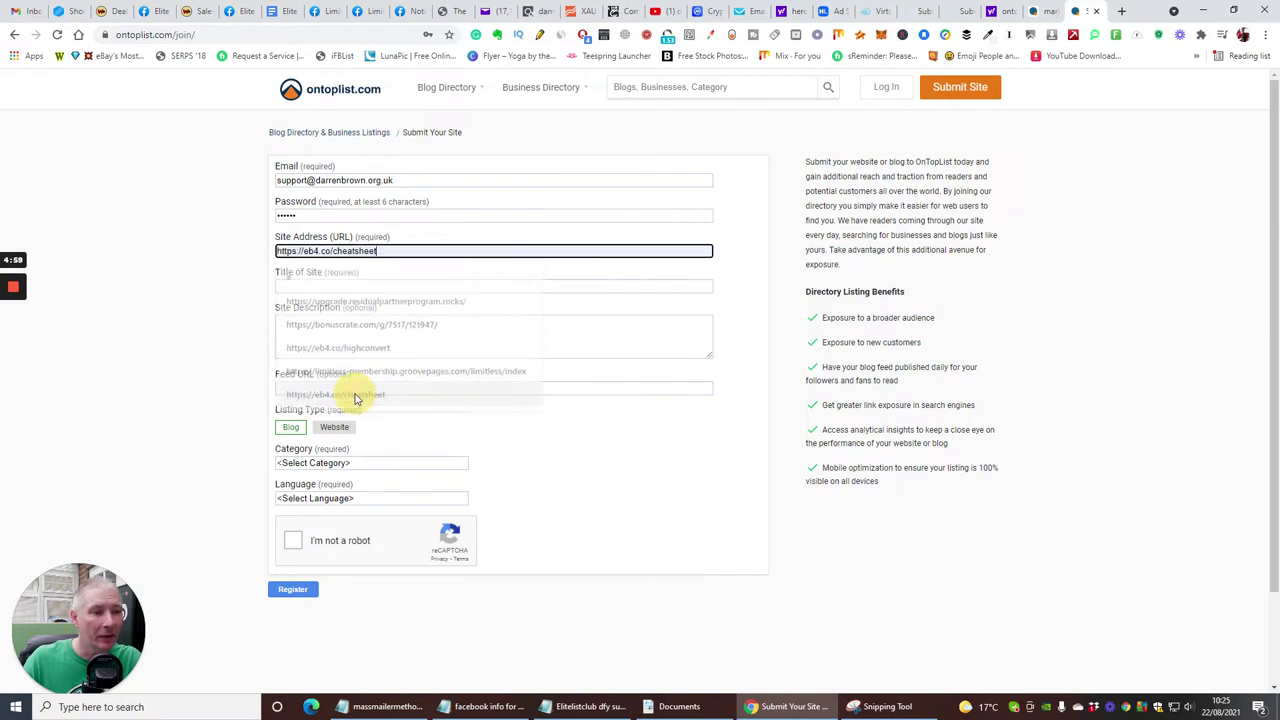
{"action": "left_click", "coordinate": [330, 285]}
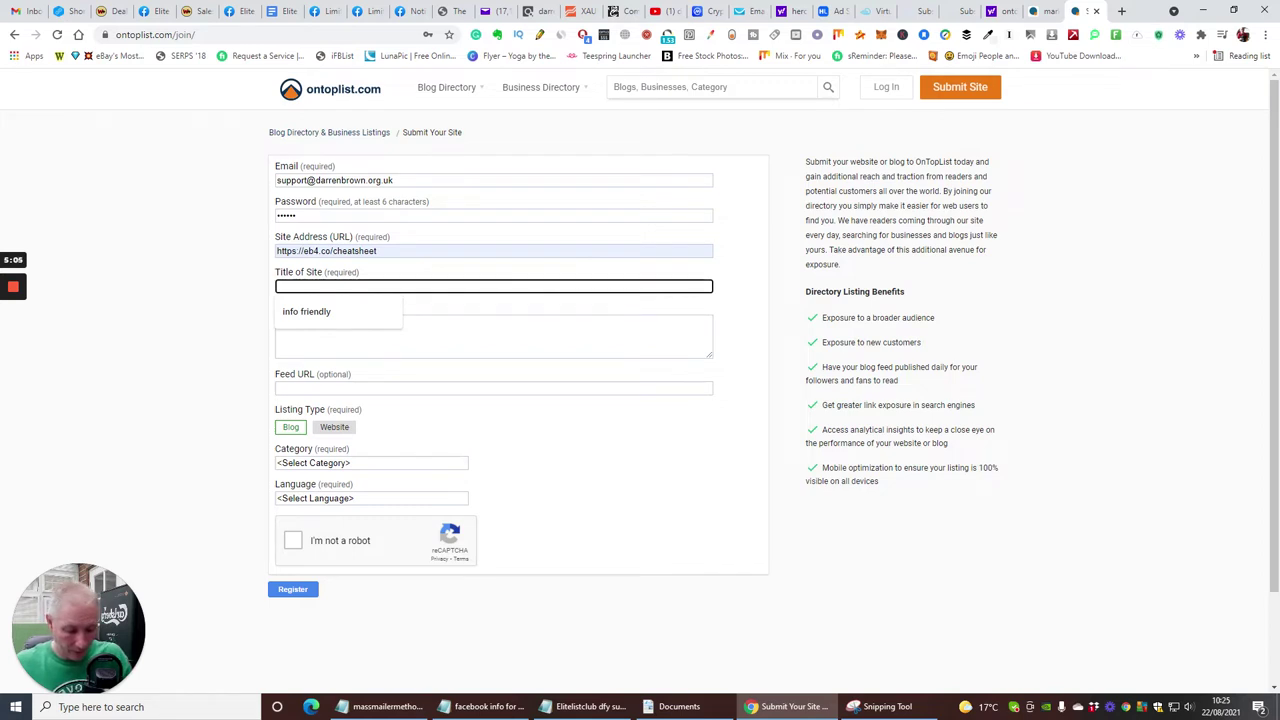
{"action": "type", "text": "Limitless"}
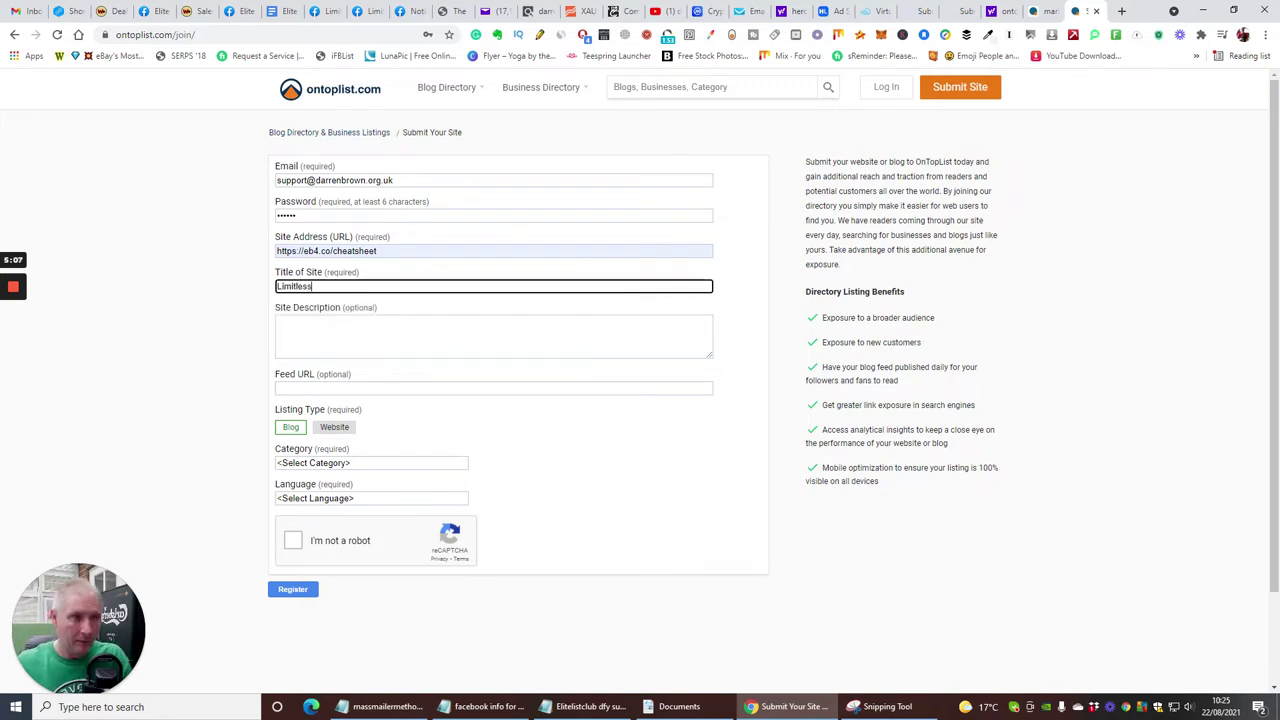
{"action": "type", "text": " Chea"}
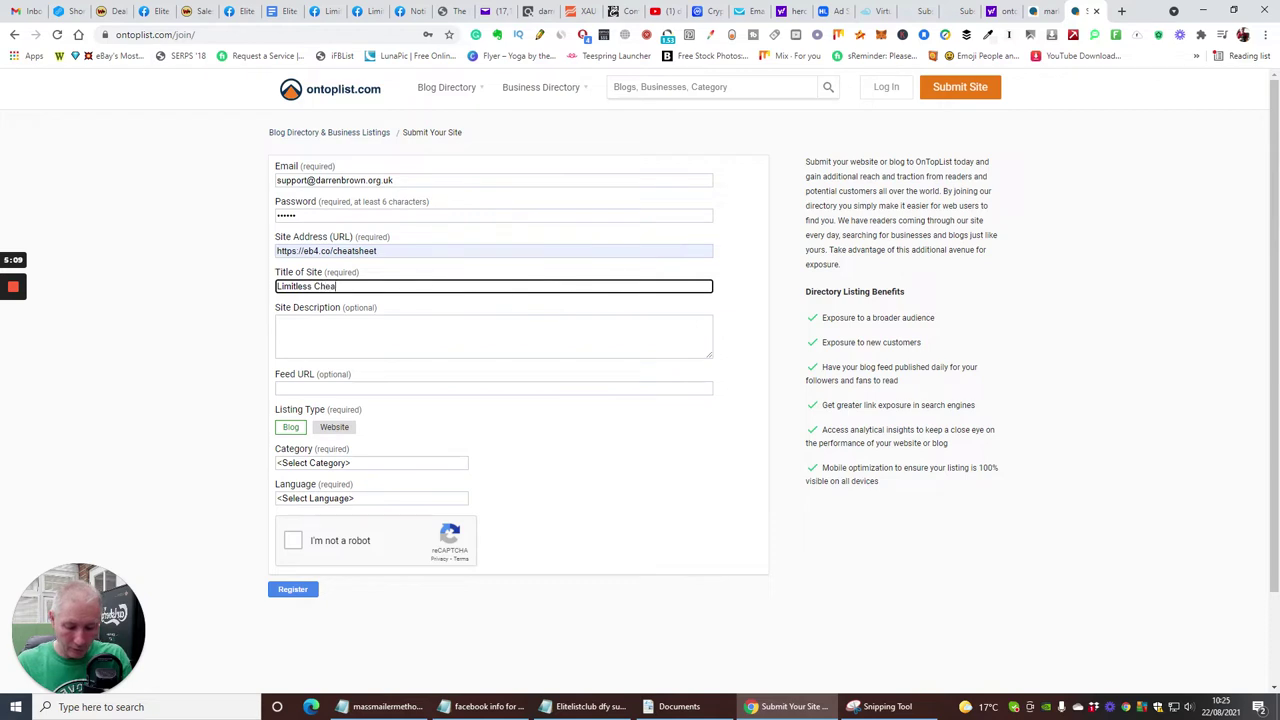
{"action": "type", "text": "tsheet"}
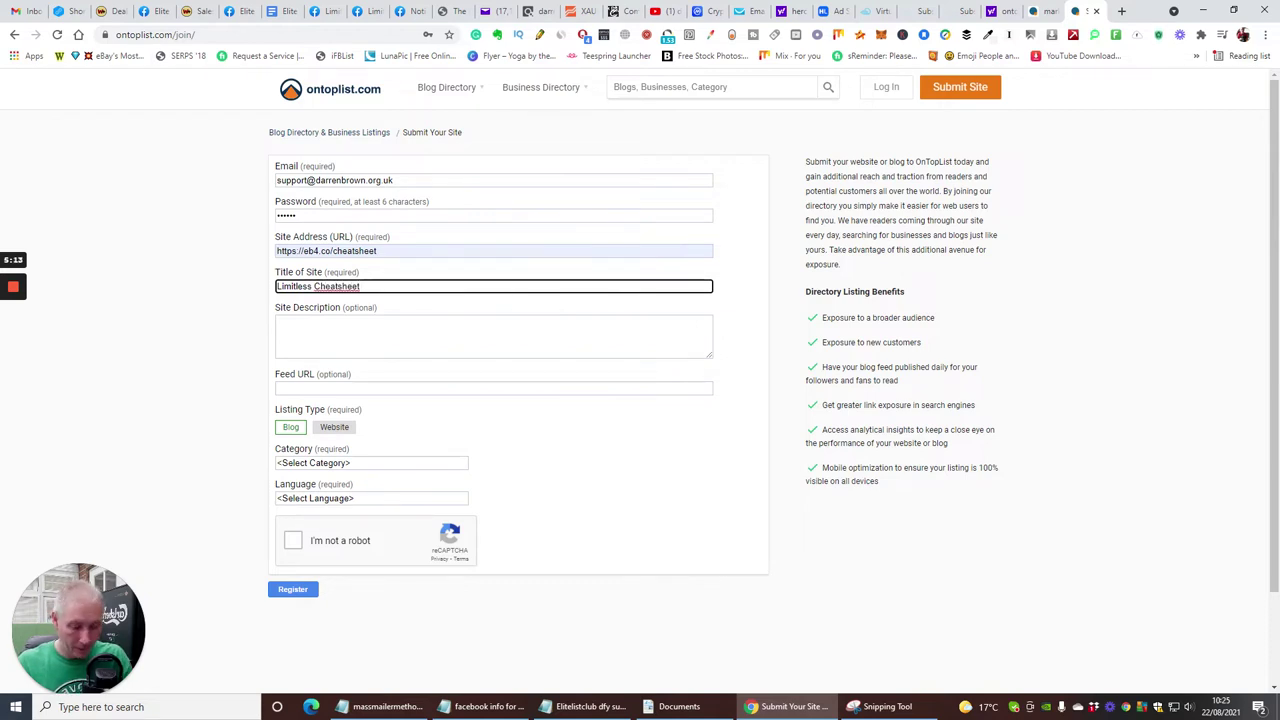
{"action": "type", "text": " Zero to"}
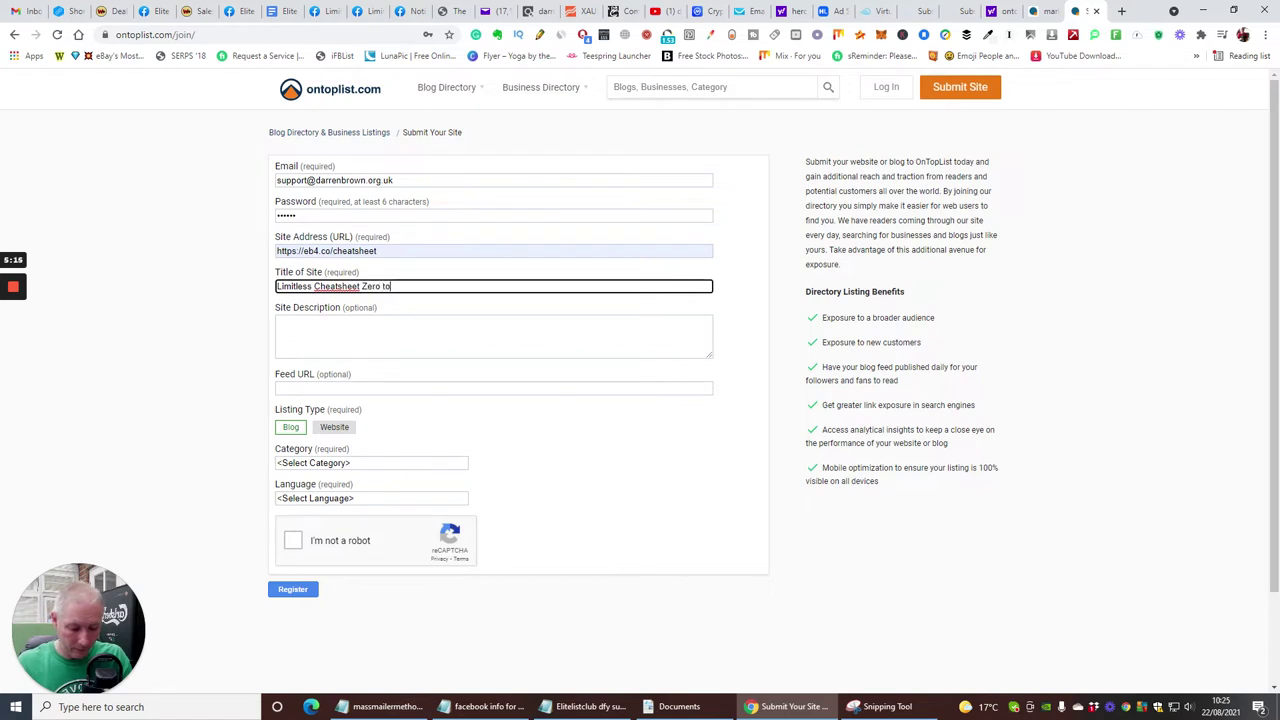
{"action": "type", "text": " hero with no money"}
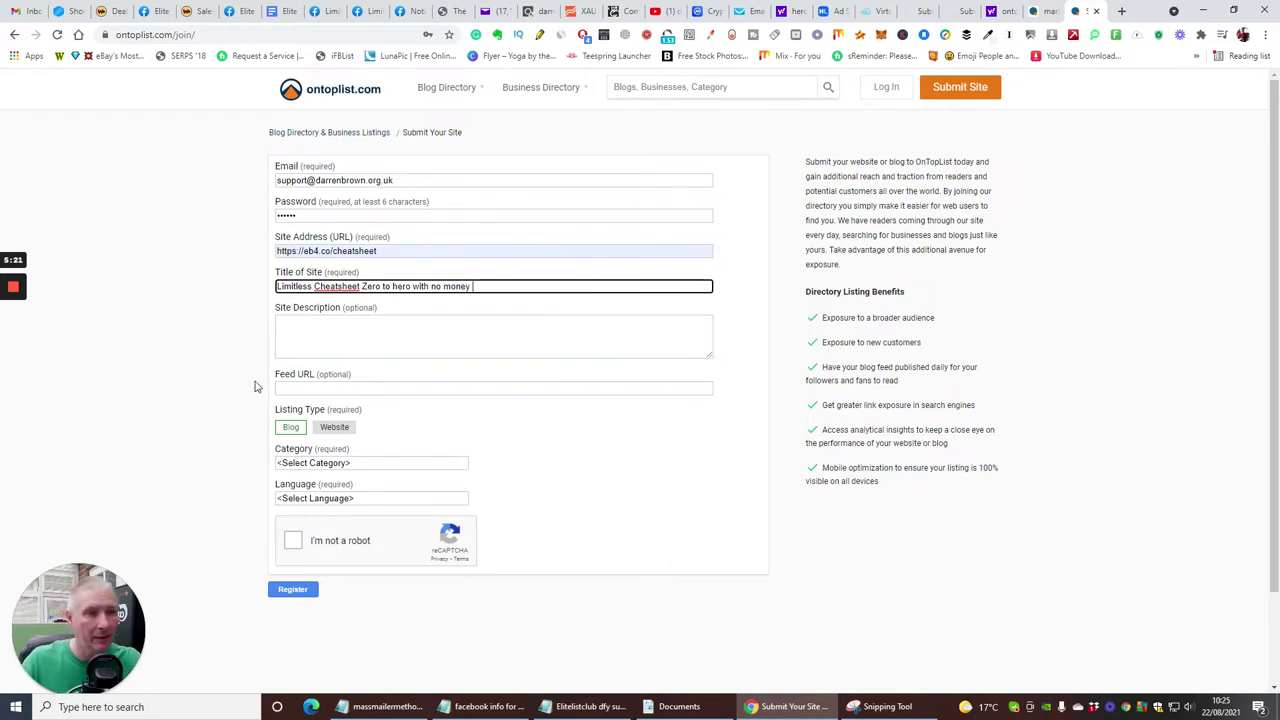
{"action": "left_click", "coordinate": [331, 340]}
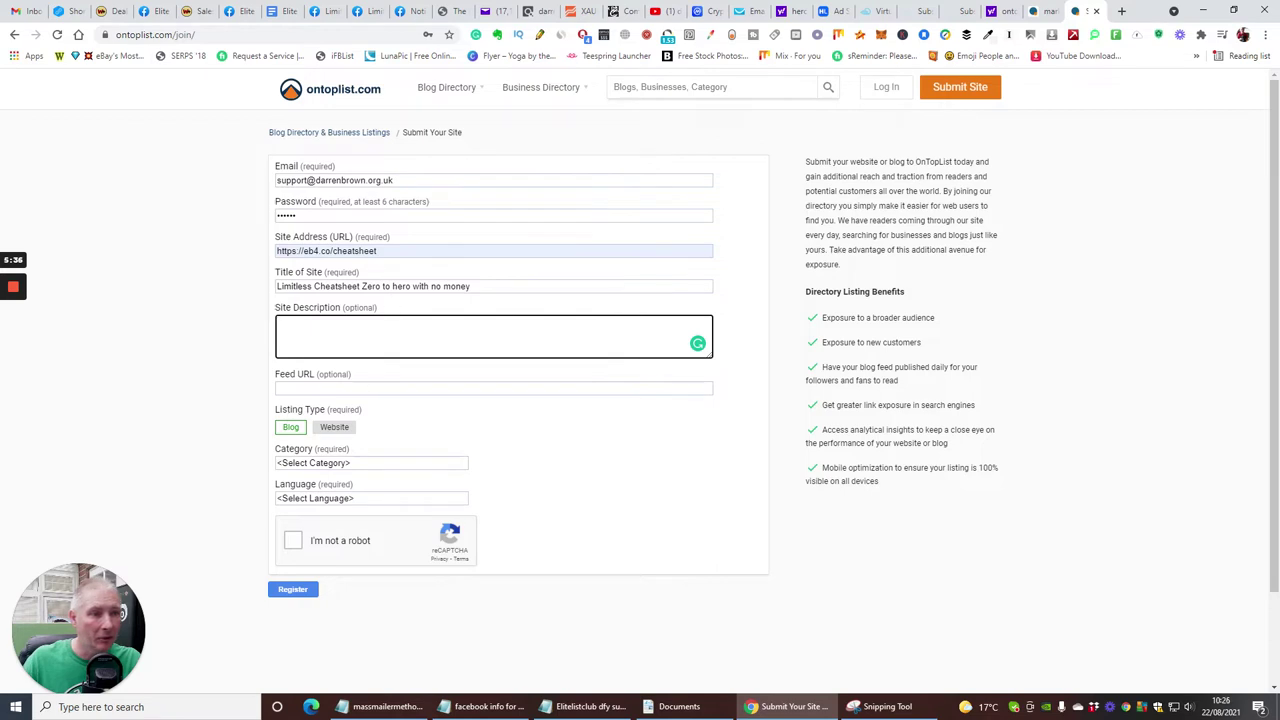
{"action": "left_click_drag", "start_coordinate": [376, 251], "coordinate": [286, 249]}
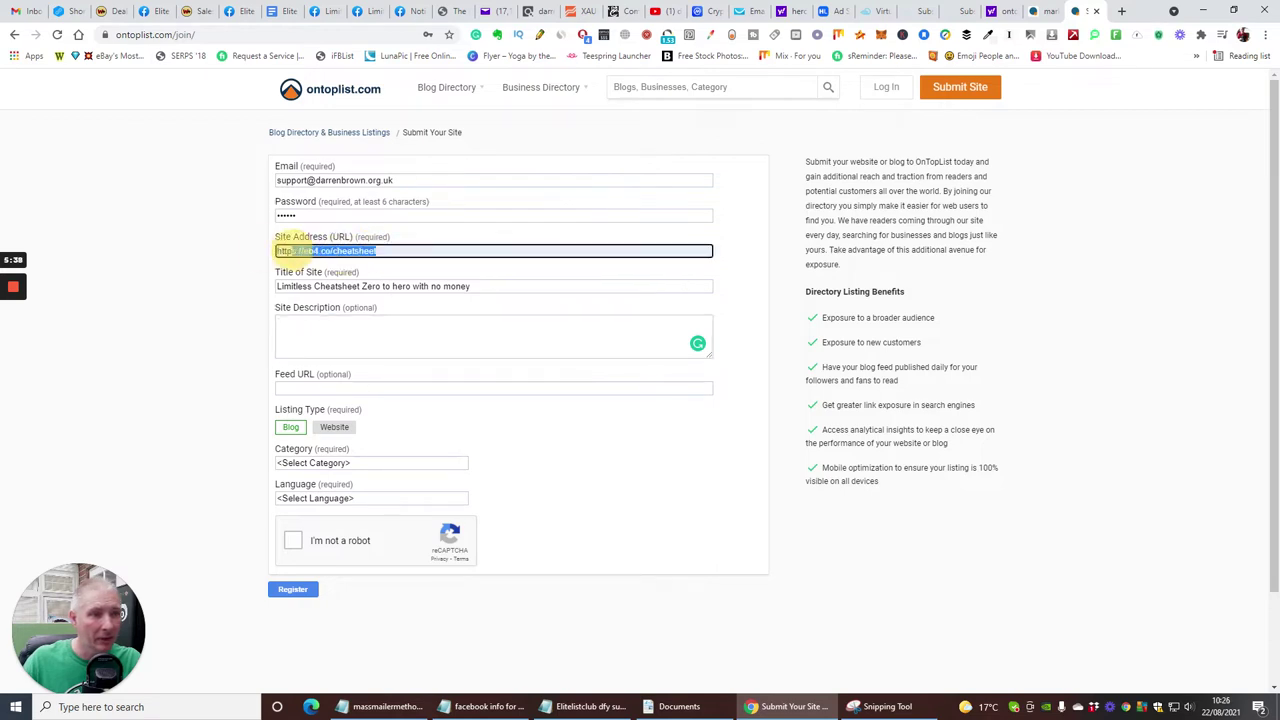
{"action": "right_click", "coordinate": [316, 256]}
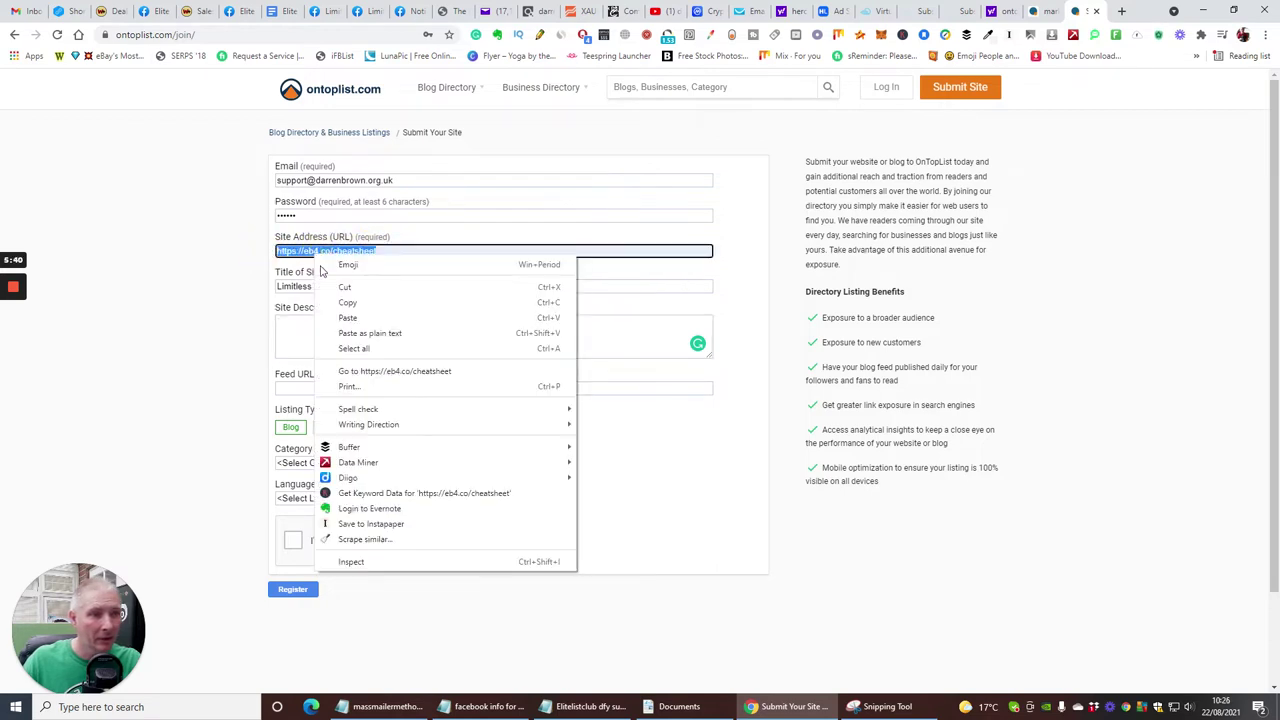
{"action": "left_click", "coordinate": [340, 306]}
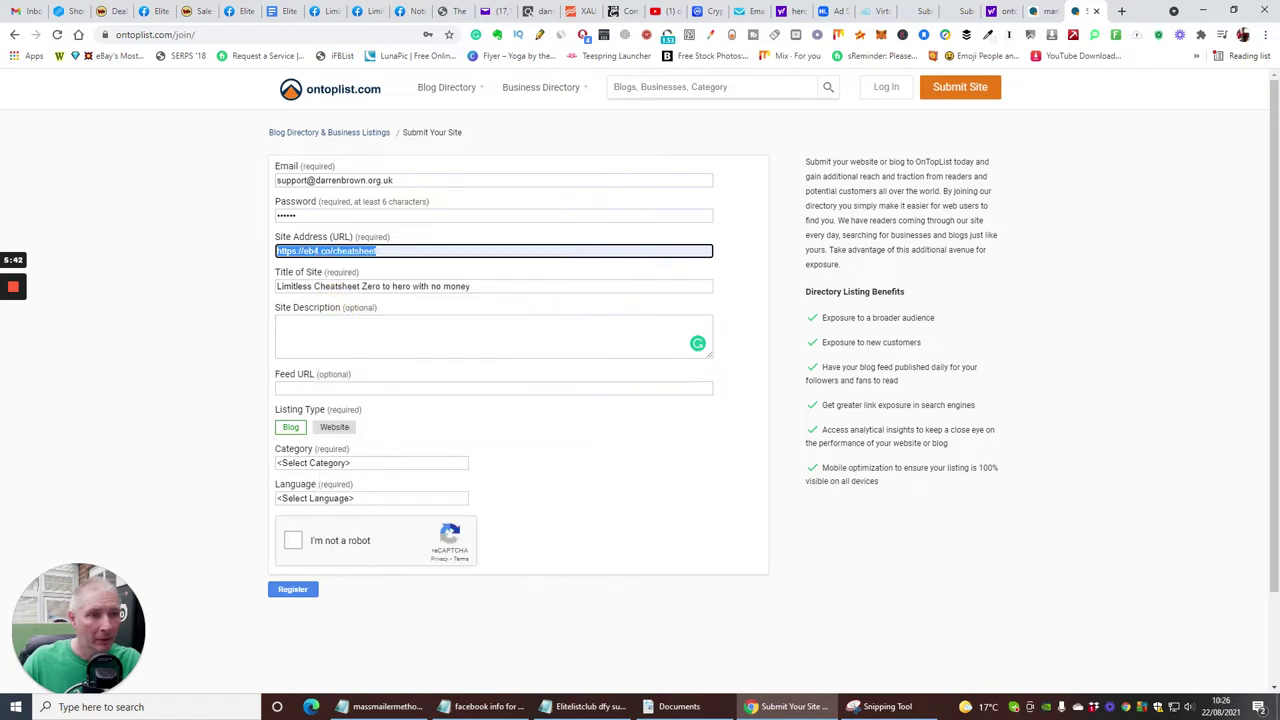
{"action": "left_click", "coordinate": [328, 388]}
{"action": "right_click", "coordinate": [342, 390]}
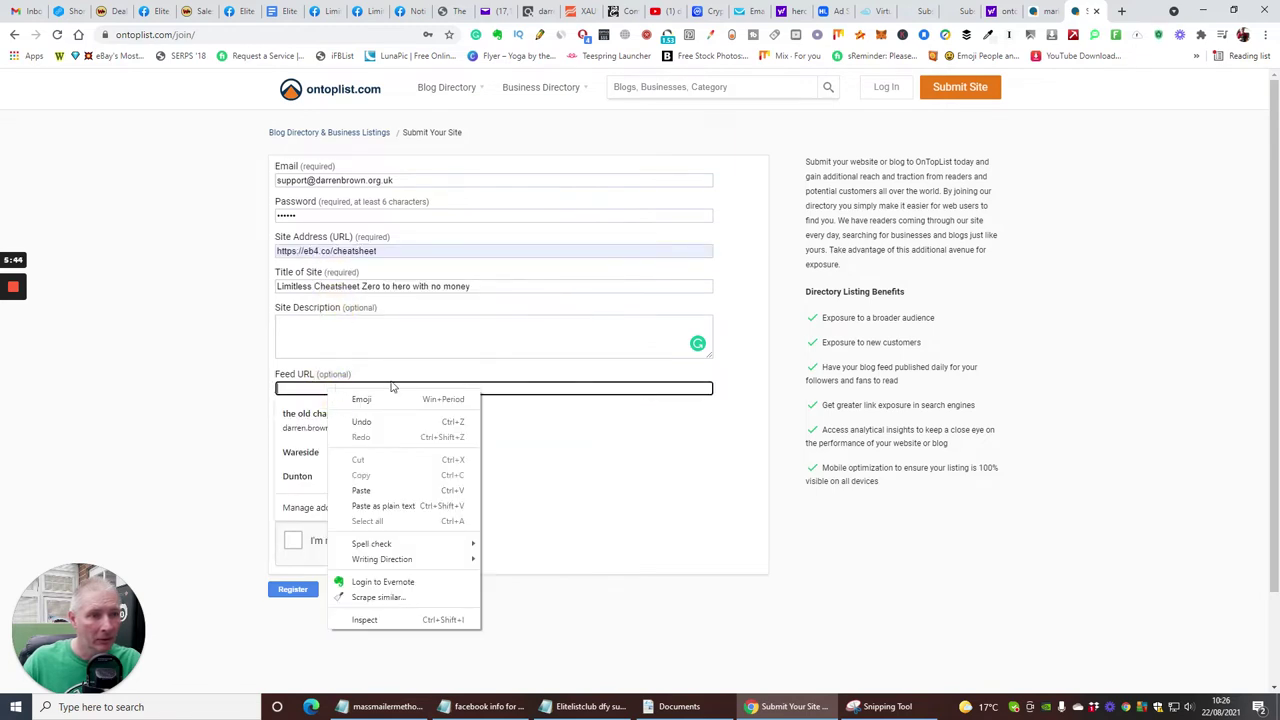
{"action": "left_click", "coordinate": [436, 346]}
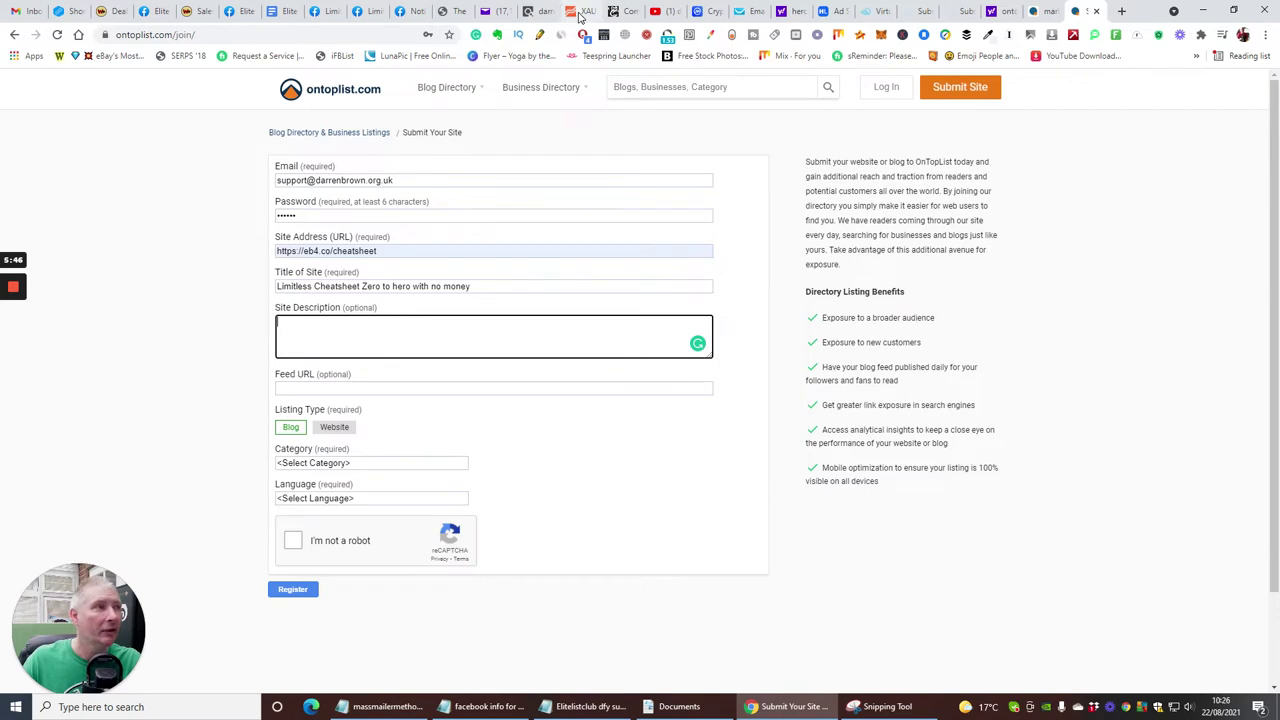
- On the YouTube channel tab, open the Limitless Product Factory Review video and reach its comments
{"action": "left_click", "coordinate": [658, 12]}
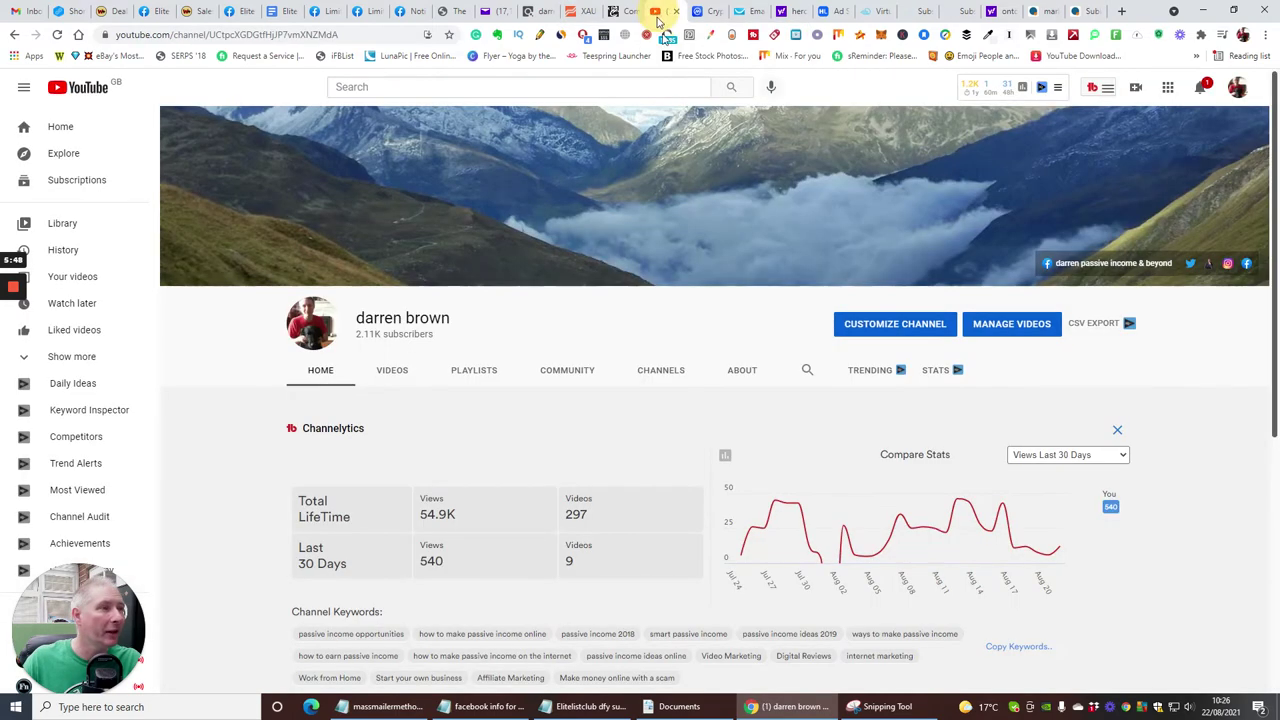
{"action": "scroll", "coordinate": [684, 390], "scroll_direction": "down", "scroll_amount": 5}
{"action": "scroll", "coordinate": [684, 390], "scroll_direction": "down", "scroll_amount": 1}
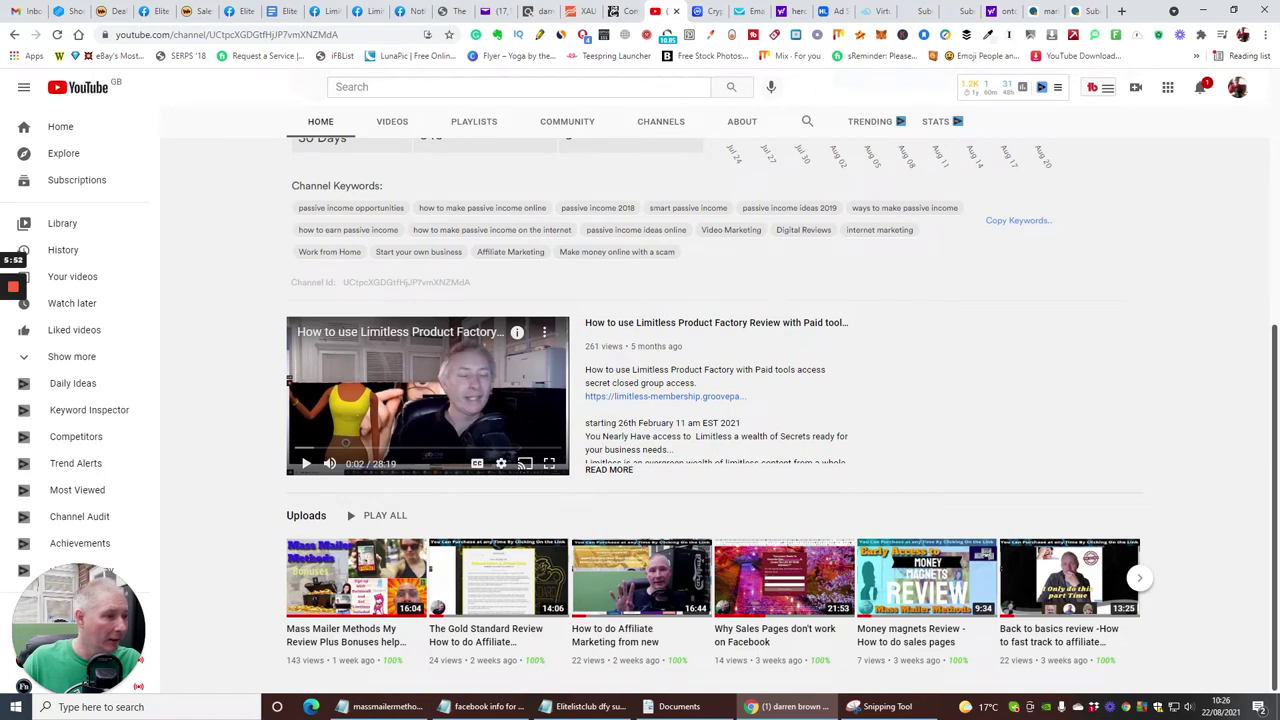
{"action": "left_click", "coordinate": [616, 455]}
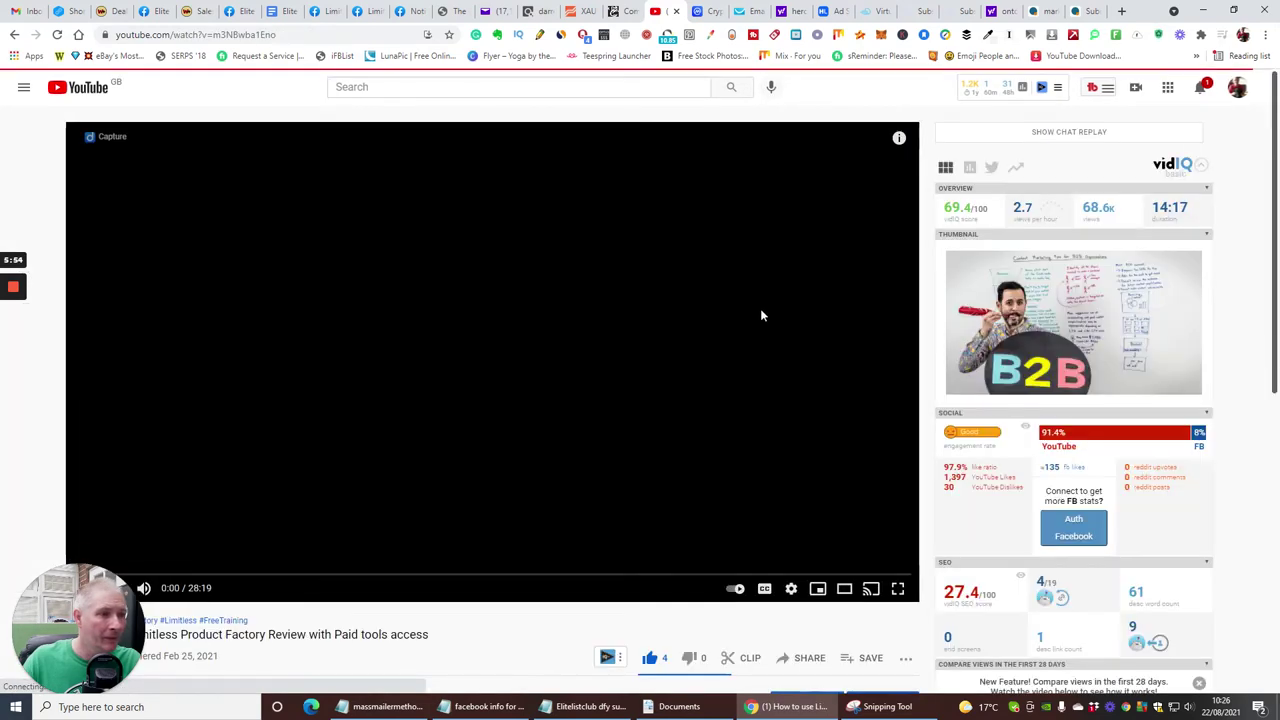
{"action": "scroll", "coordinate": [723, 283], "scroll_direction": "down", "scroll_amount": 5}
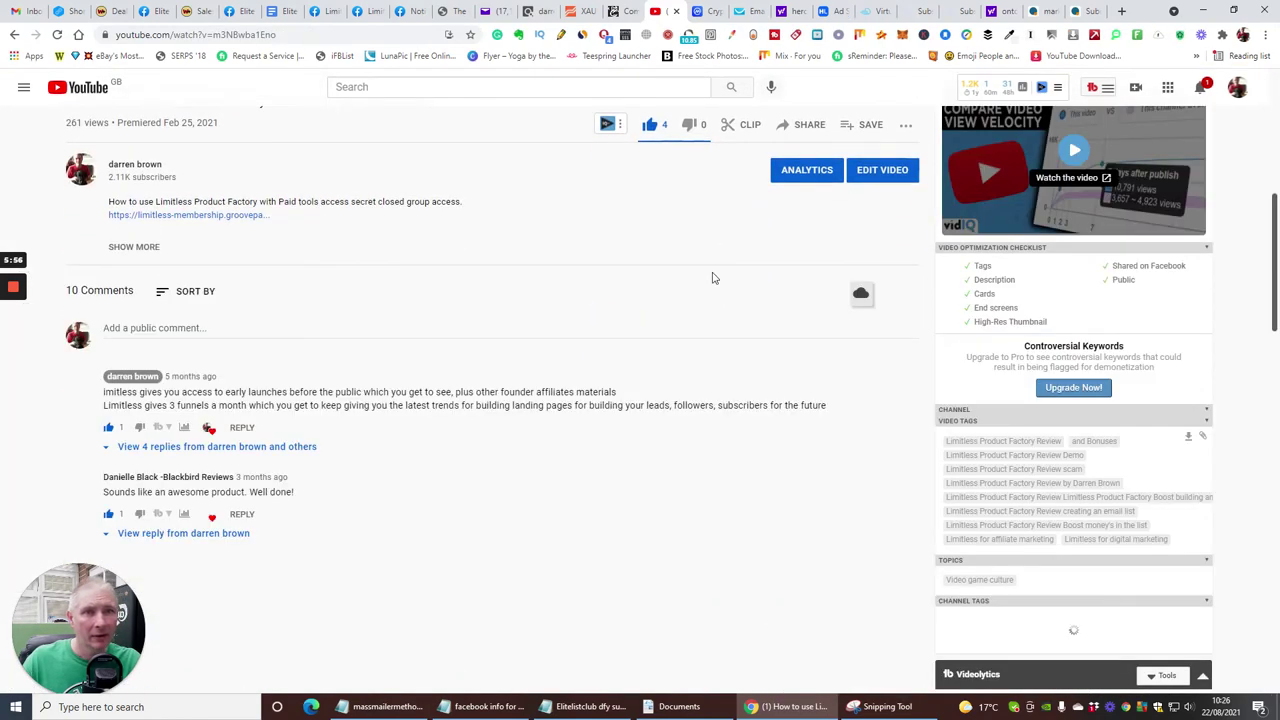
{"action": "scroll", "coordinate": [713, 278], "scroll_direction": "up", "scroll_amount": 1}
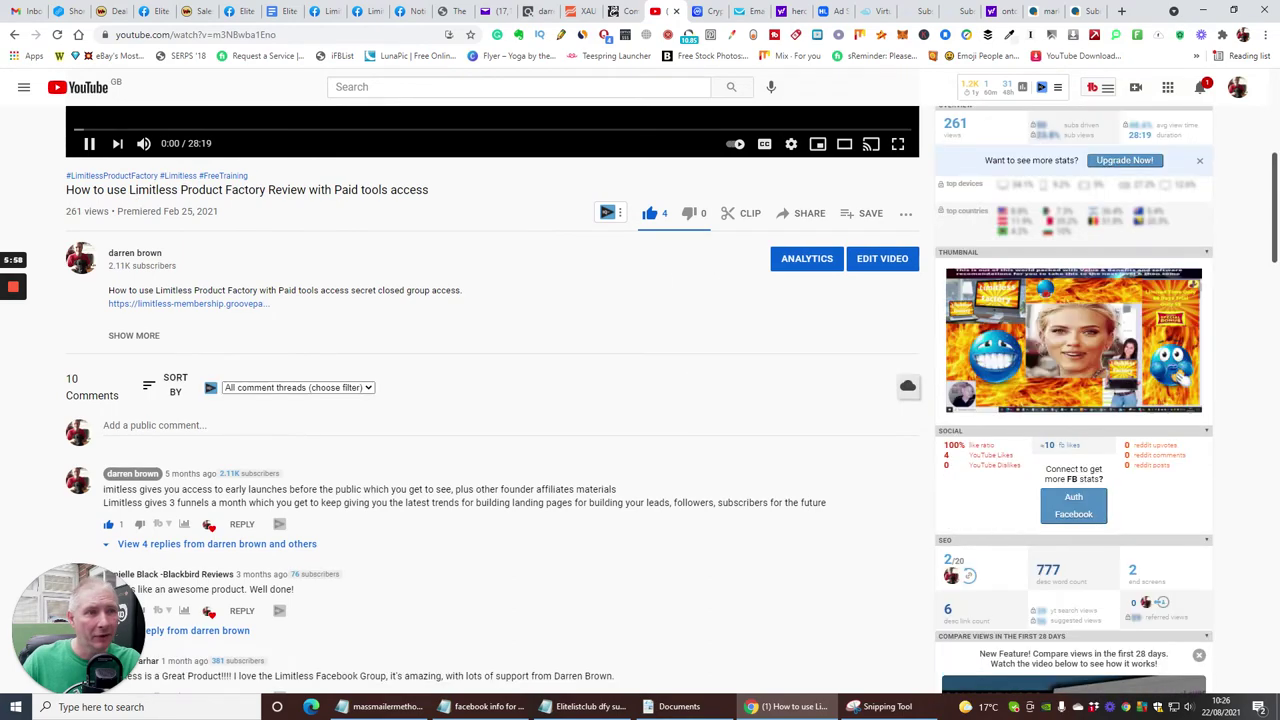
{"action": "scroll", "coordinate": [480, 245], "scroll_direction": "down", "scroll_amount": 4}
{"action": "scroll", "coordinate": [483, 260], "scroll_direction": "up", "scroll_amount": 3}
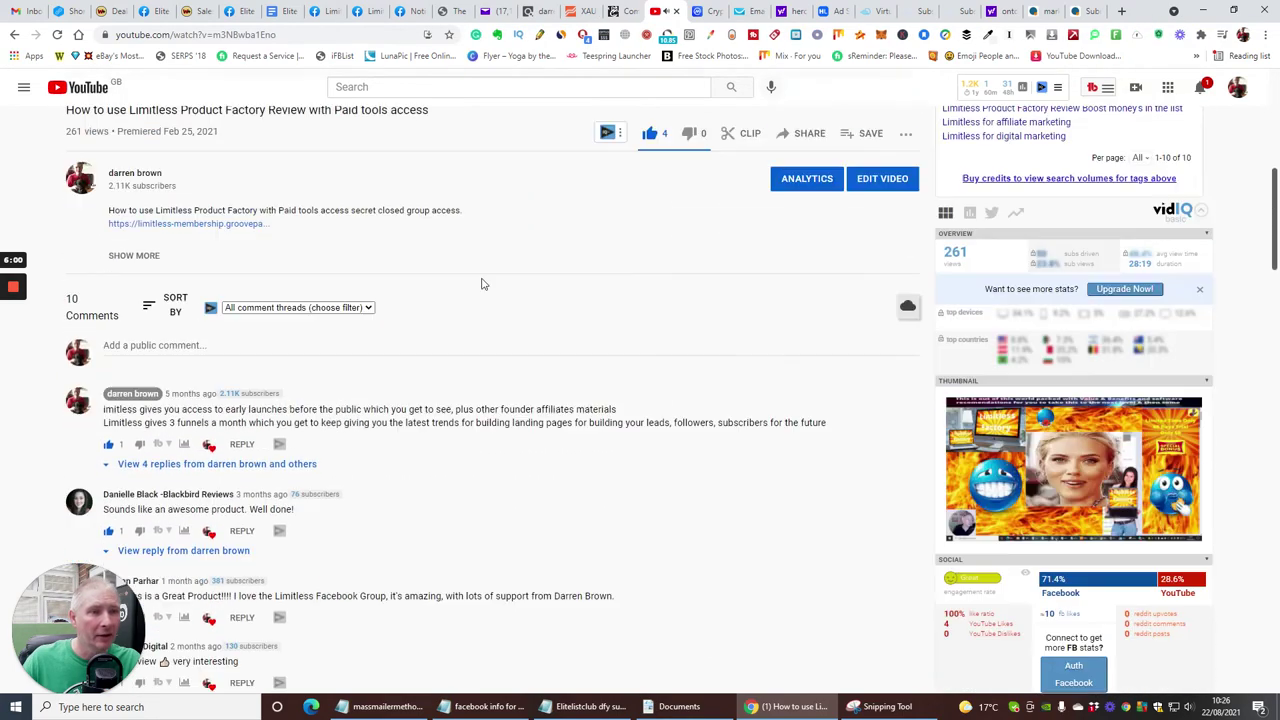
{"action": "scroll", "coordinate": [490, 300], "scroll_direction": "up", "scroll_amount": 5}
{"action": "scroll", "coordinate": [500, 283], "scroll_direction": "down", "scroll_amount": 6}
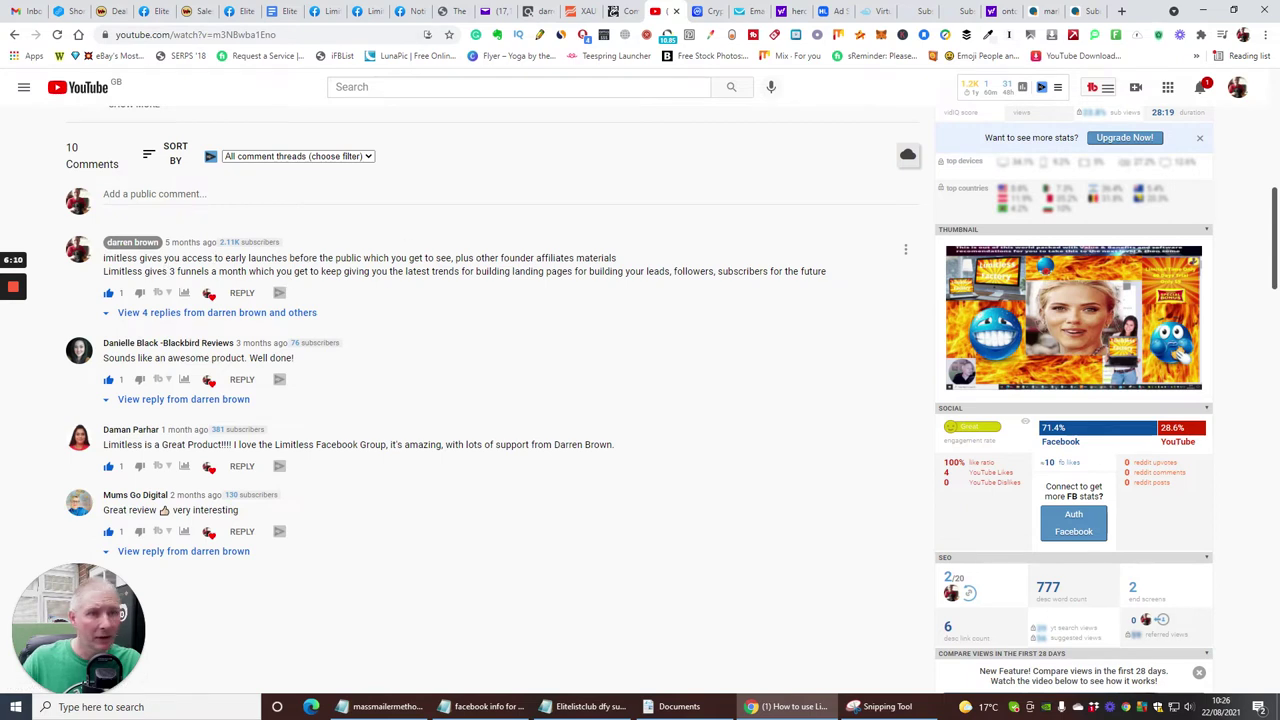
- Copy the text of the video's first comment
{"action": "left_click_drag", "start_coordinate": [104, 258], "coordinate": [846, 272]}
{"action": "right_click", "coordinate": [561, 268]}
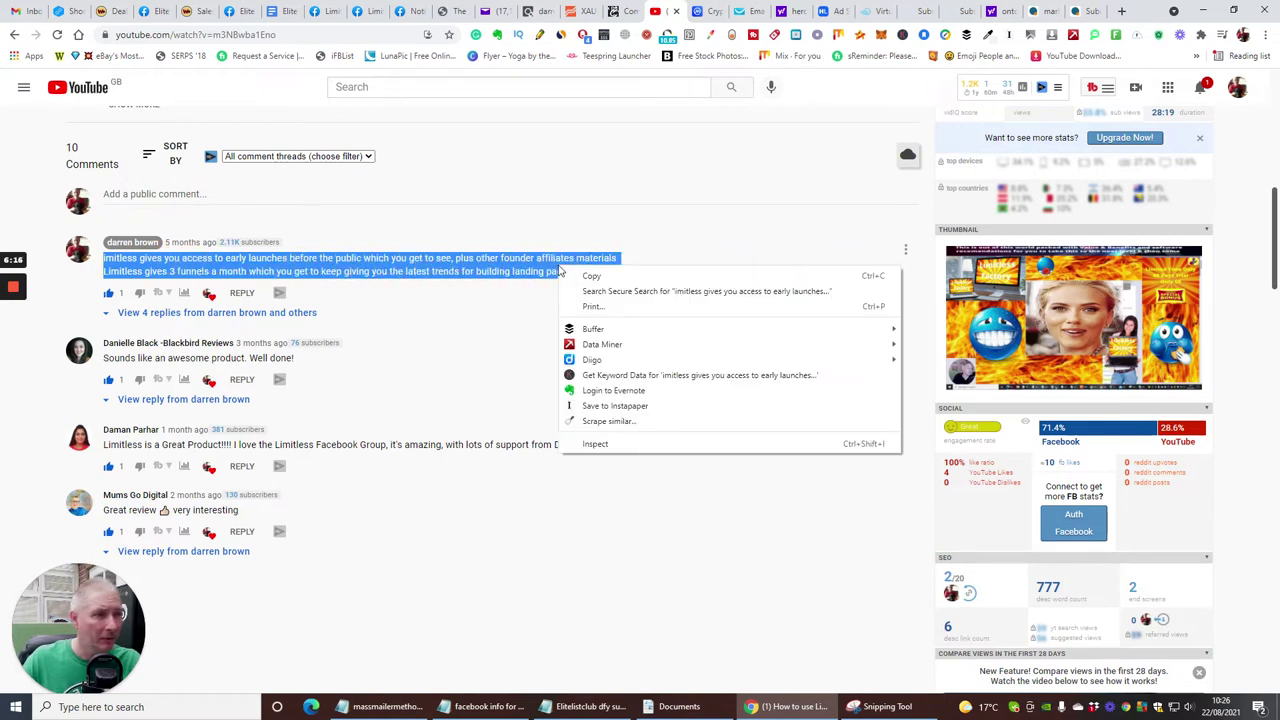
{"action": "left_click", "coordinate": [575, 275]}
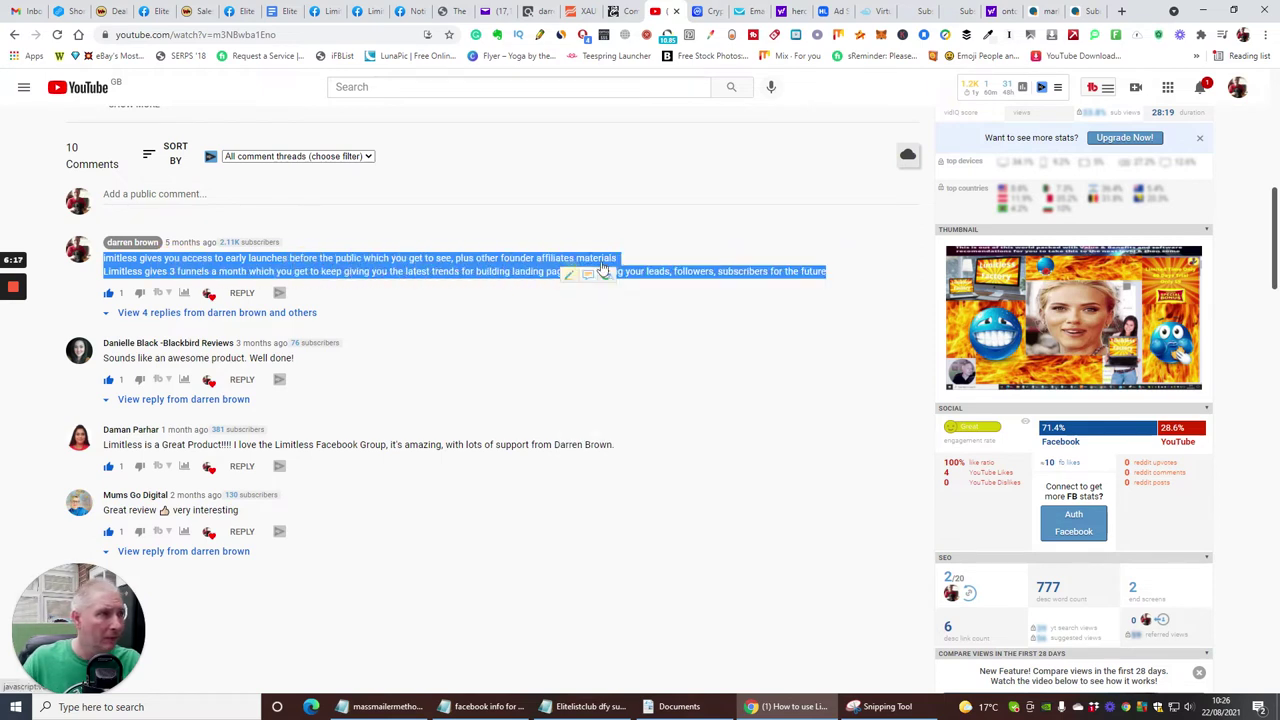
- Paste the copied comment as the site description, fix 'limitless' spelling, and choose Website listing type
{"action": "left_click", "coordinate": [1093, 12]}
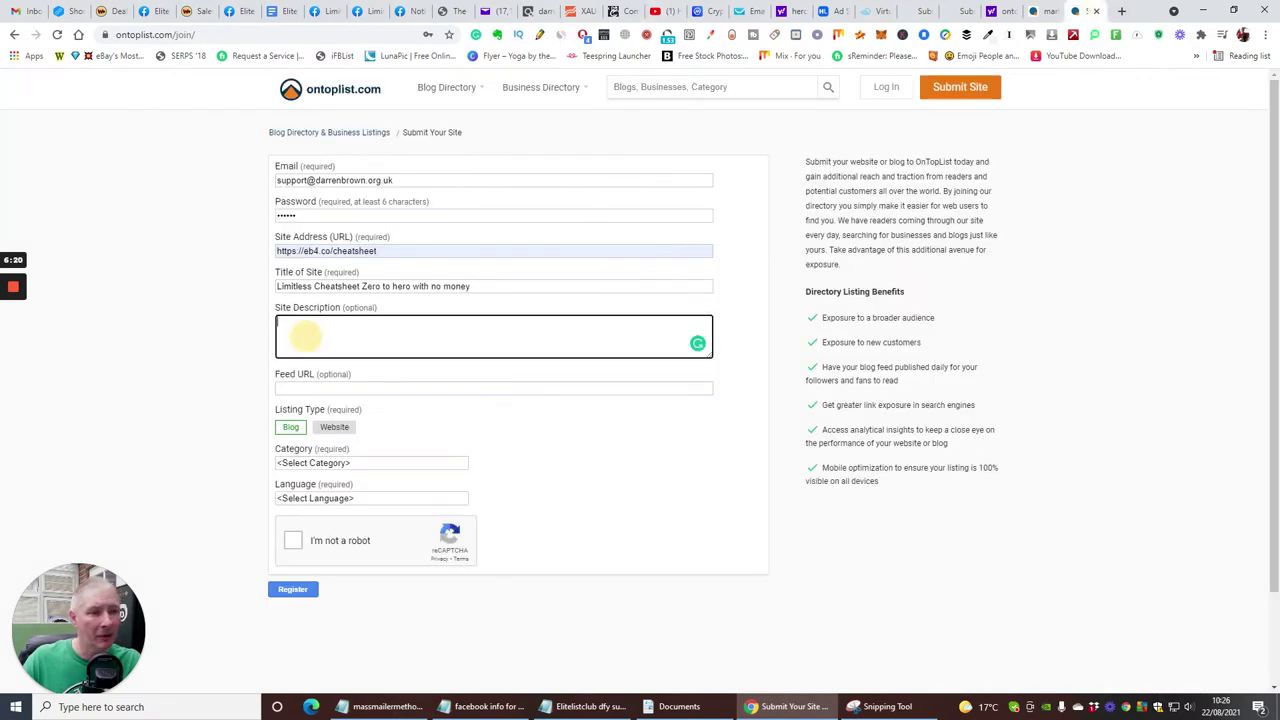
{"action": "right_click", "coordinate": [305, 338]}
{"action": "left_click", "coordinate": [339, 439]}
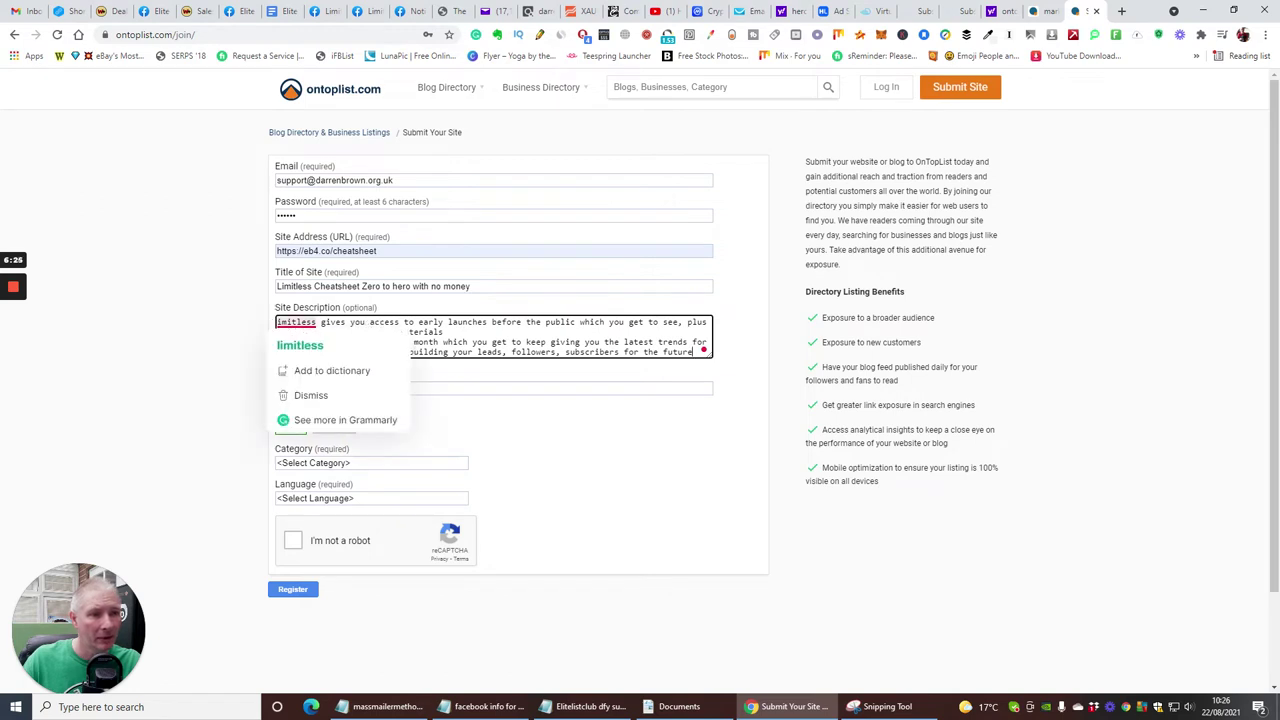
{"action": "mouse_move", "coordinate": [285, 323]}
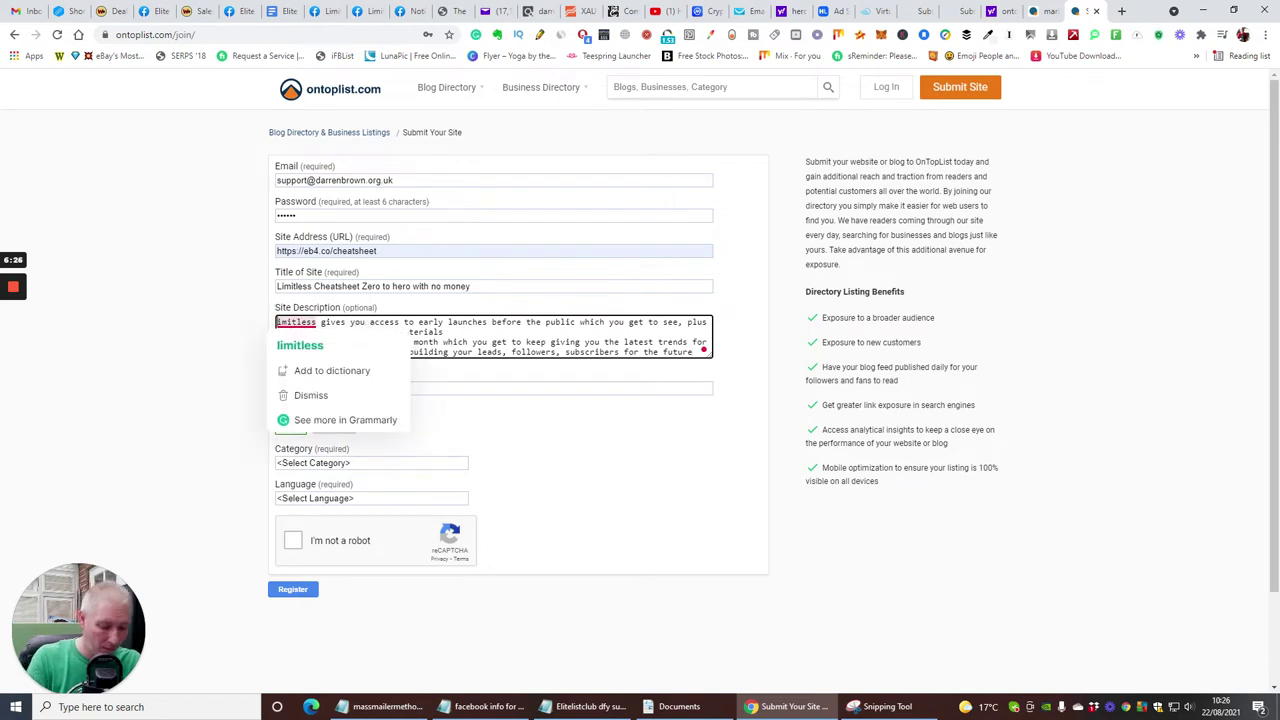
{"action": "left_click", "coordinate": [300, 345]}
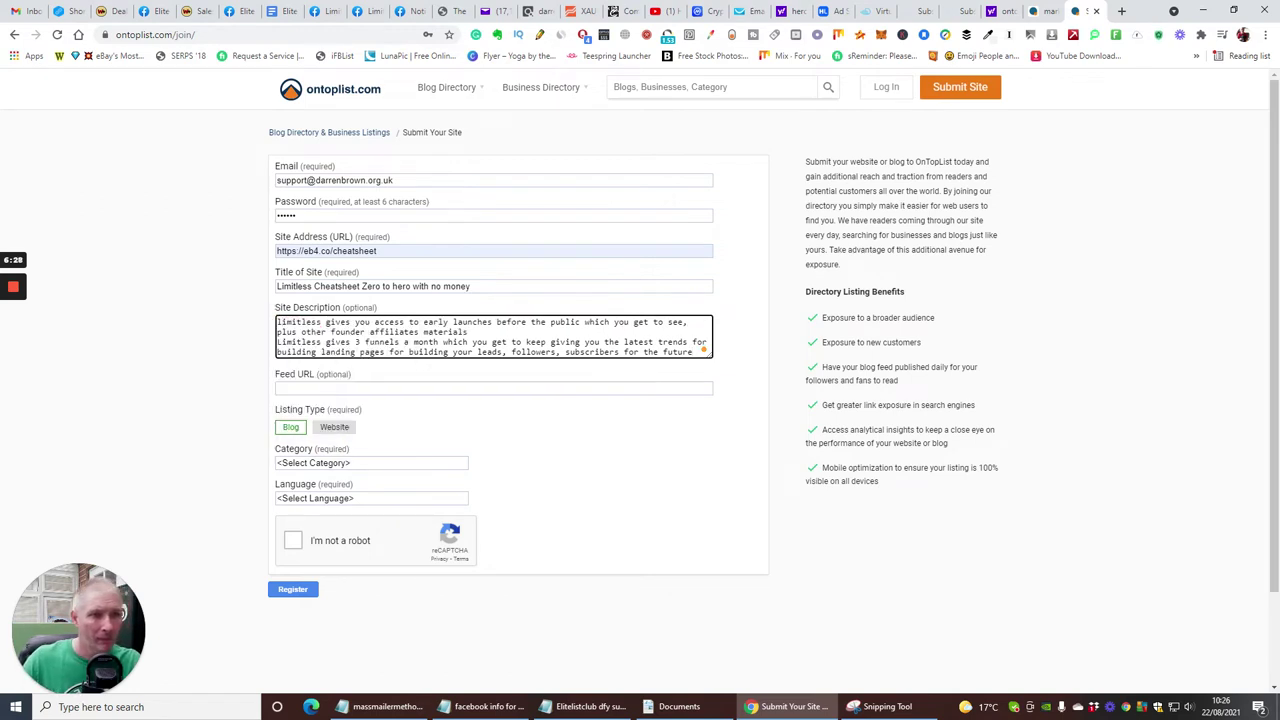
{"action": "left_click", "coordinate": [565, 373]}
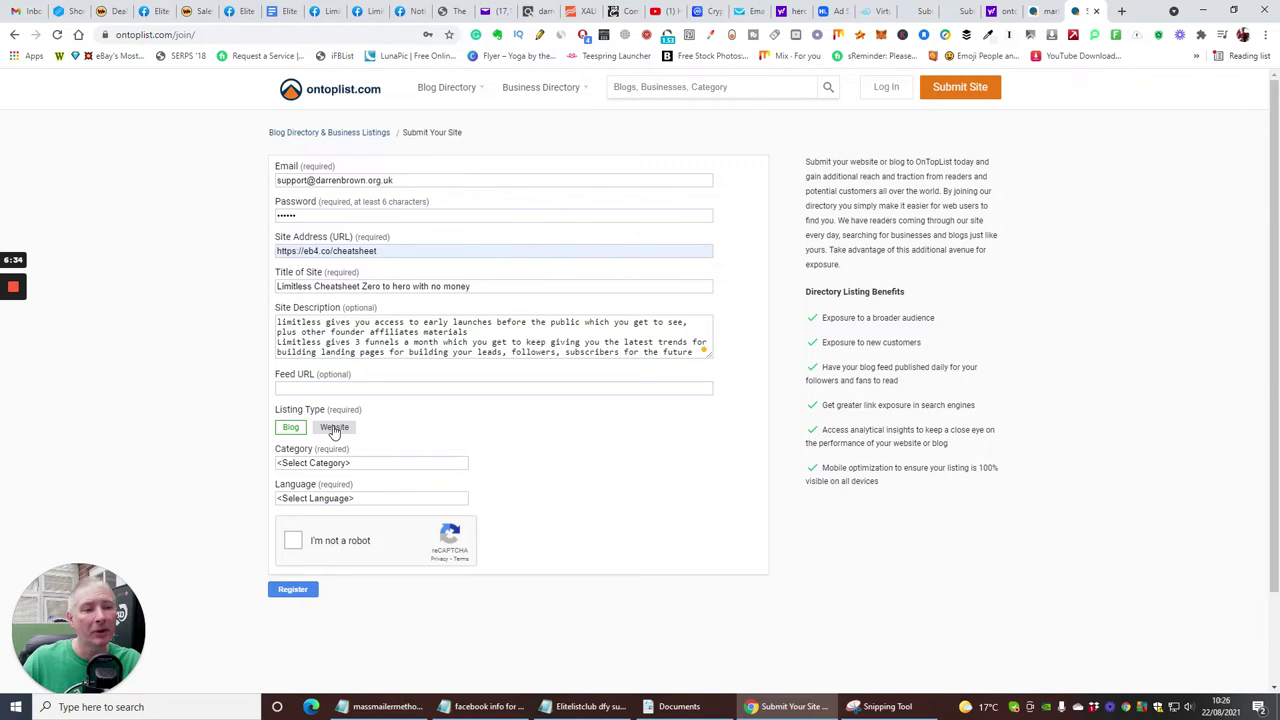
{"action": "left_click", "coordinate": [333, 428]}
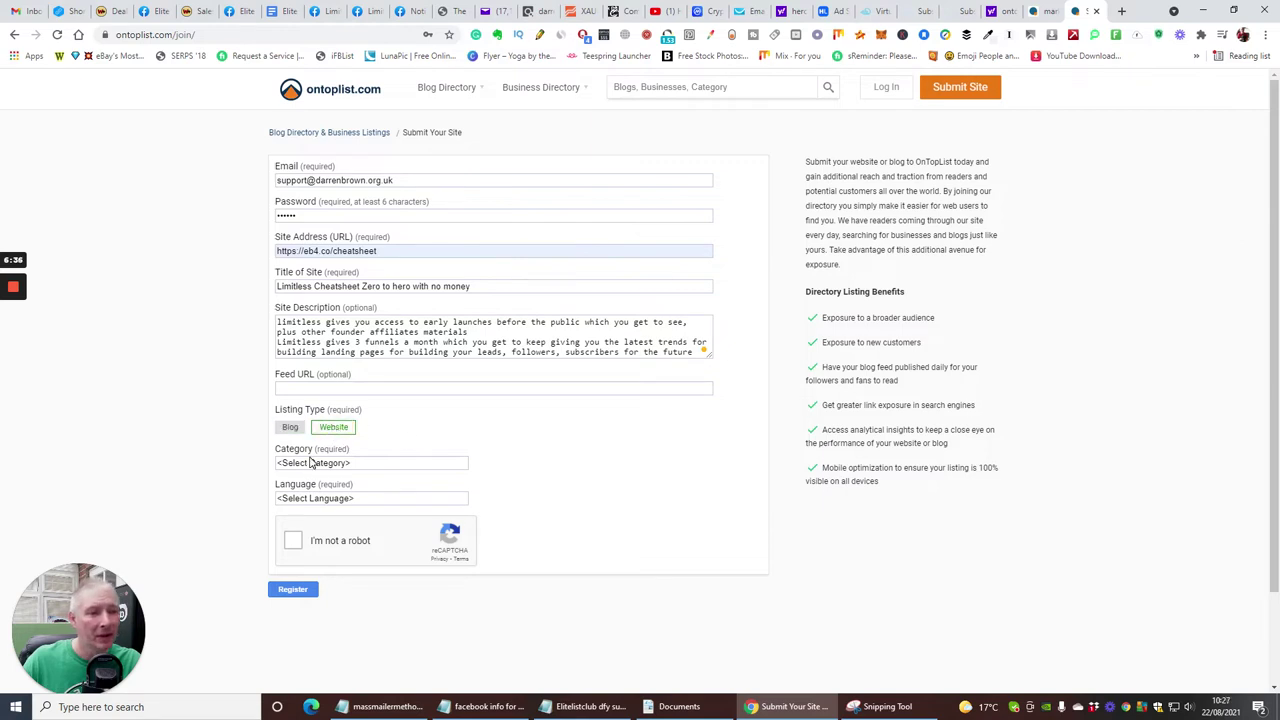
- Set the category to Marketing with no subcategory, tick reCAPTCHA, and attempt registration
{"action": "left_click", "coordinate": [313, 464]}
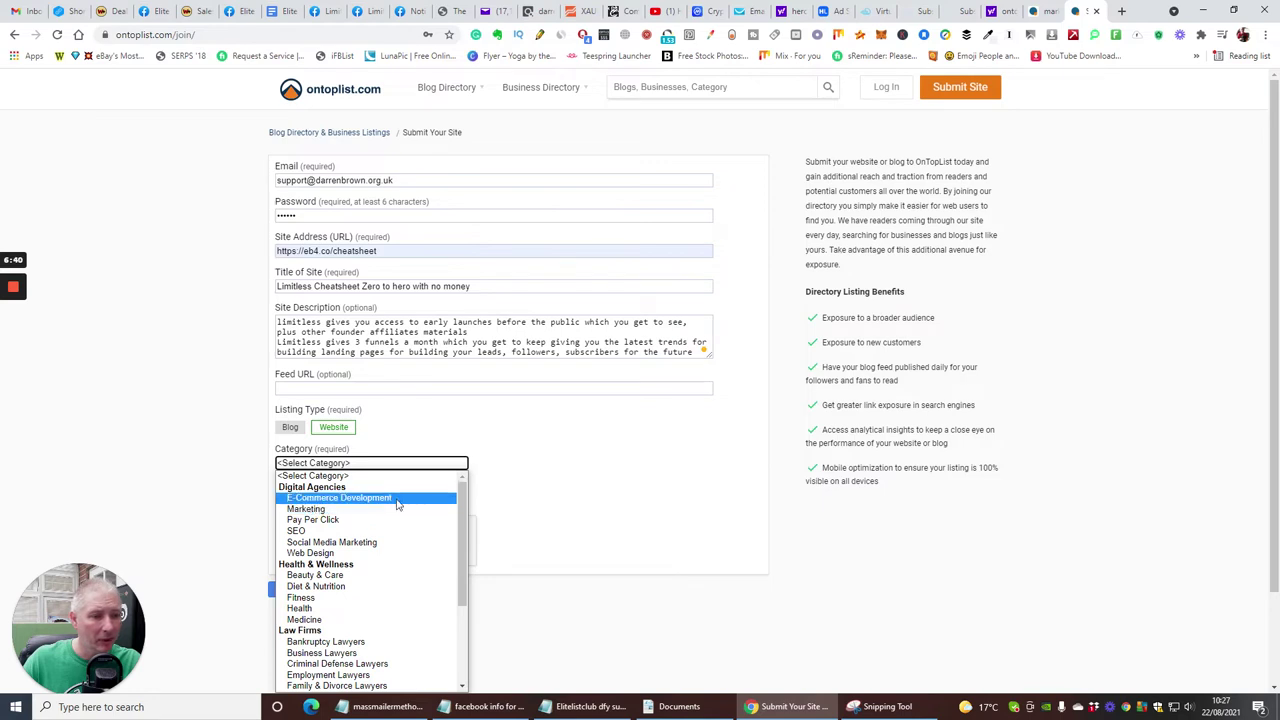
{"action": "scroll", "coordinate": [397, 505], "scroll_direction": "down", "scroll_amount": 3}
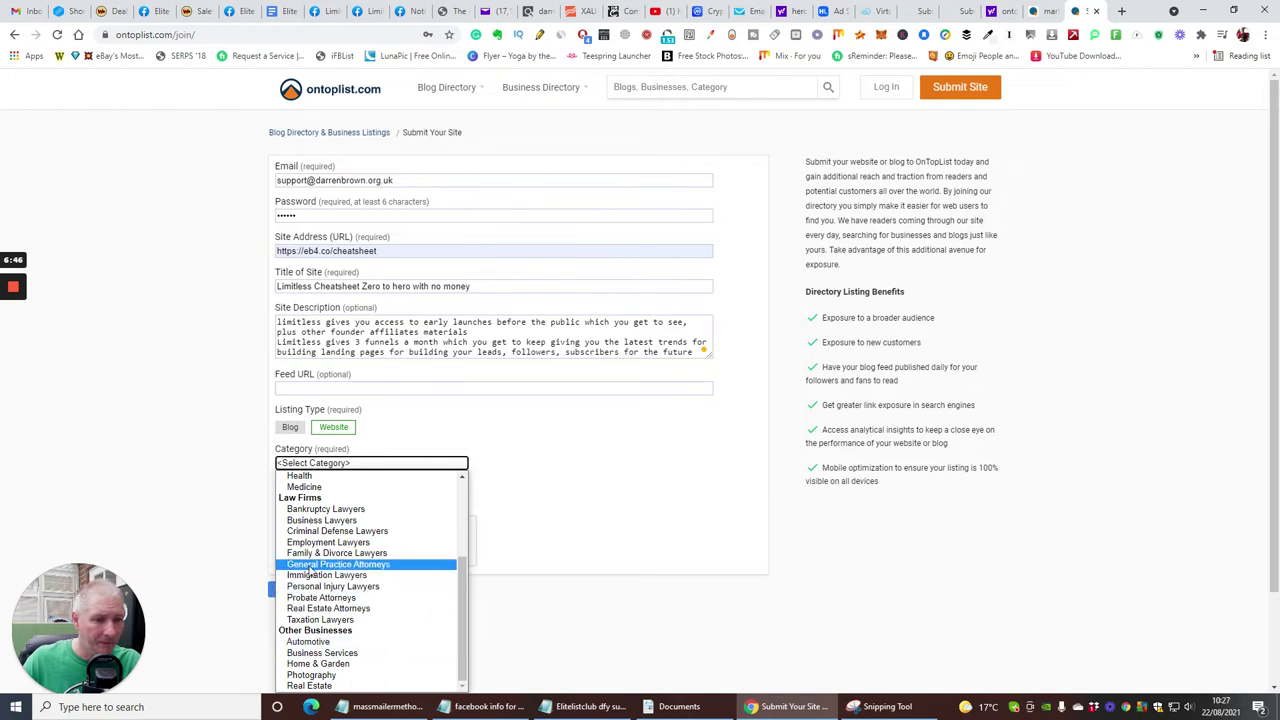
{"action": "scroll", "coordinate": [300, 538], "scroll_direction": "up", "scroll_amount": 3}
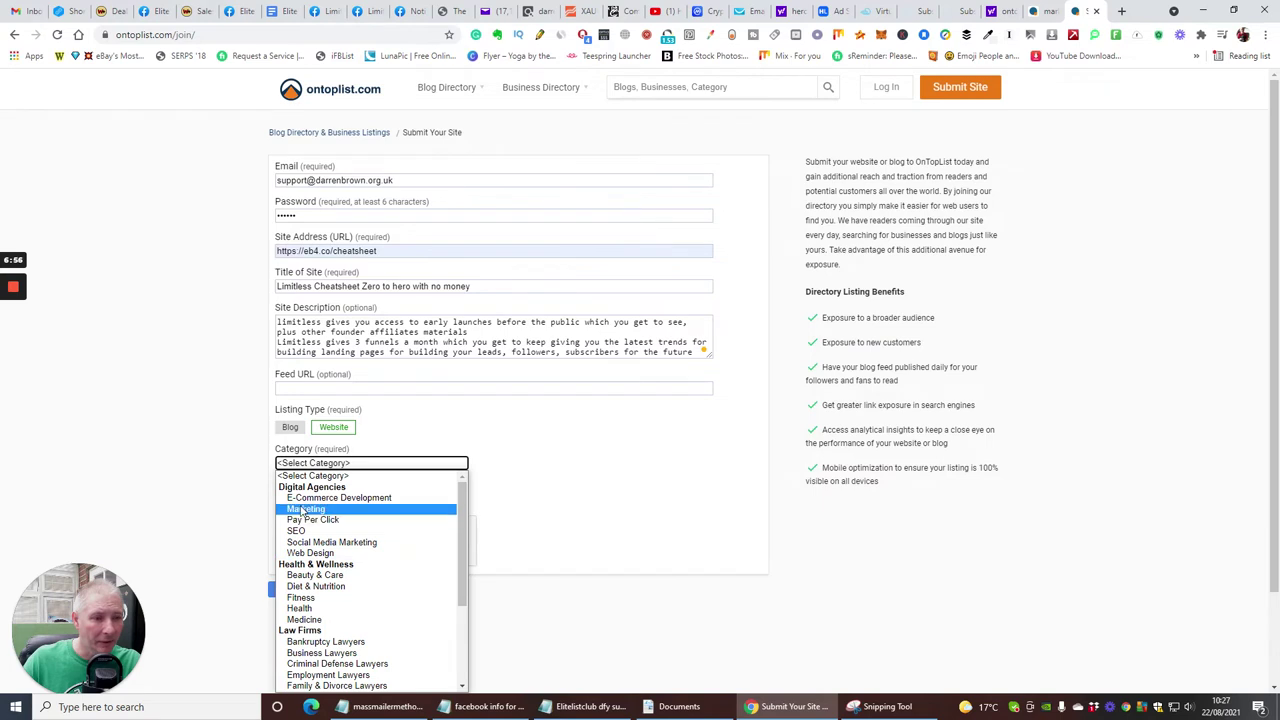
{"action": "left_click", "coordinate": [303, 510]}
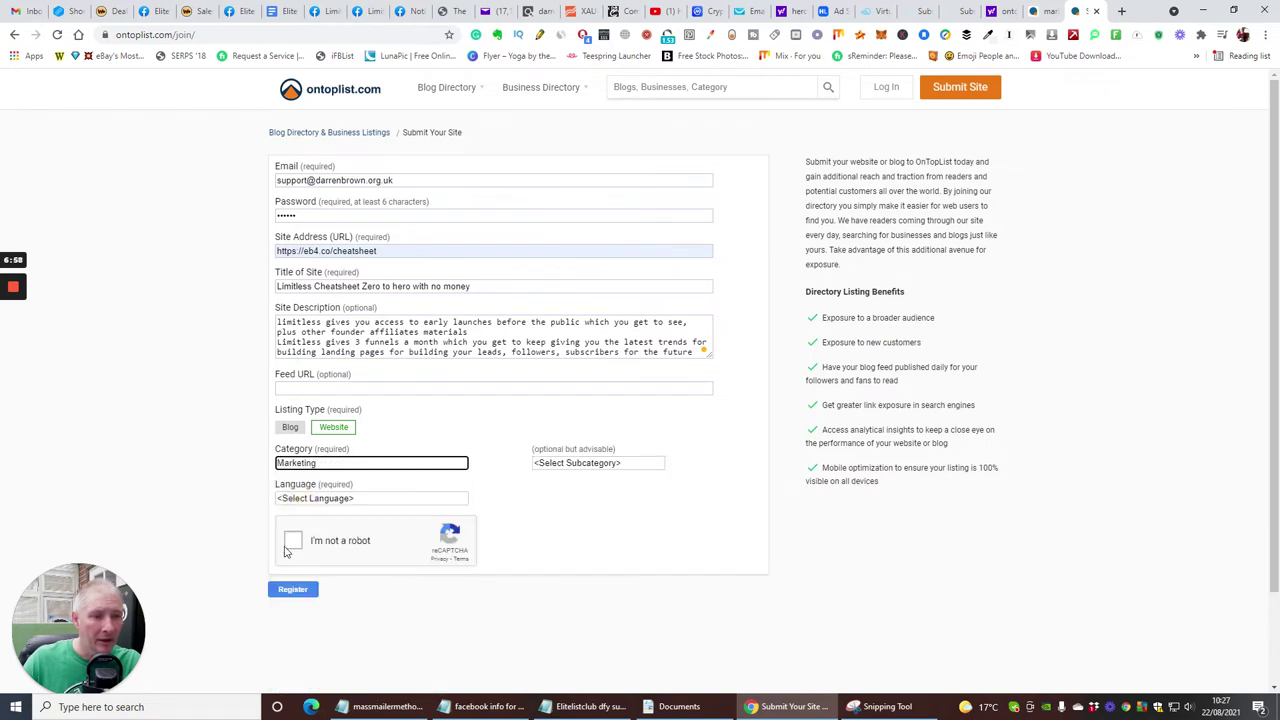
{"action": "left_click", "coordinate": [632, 465]}
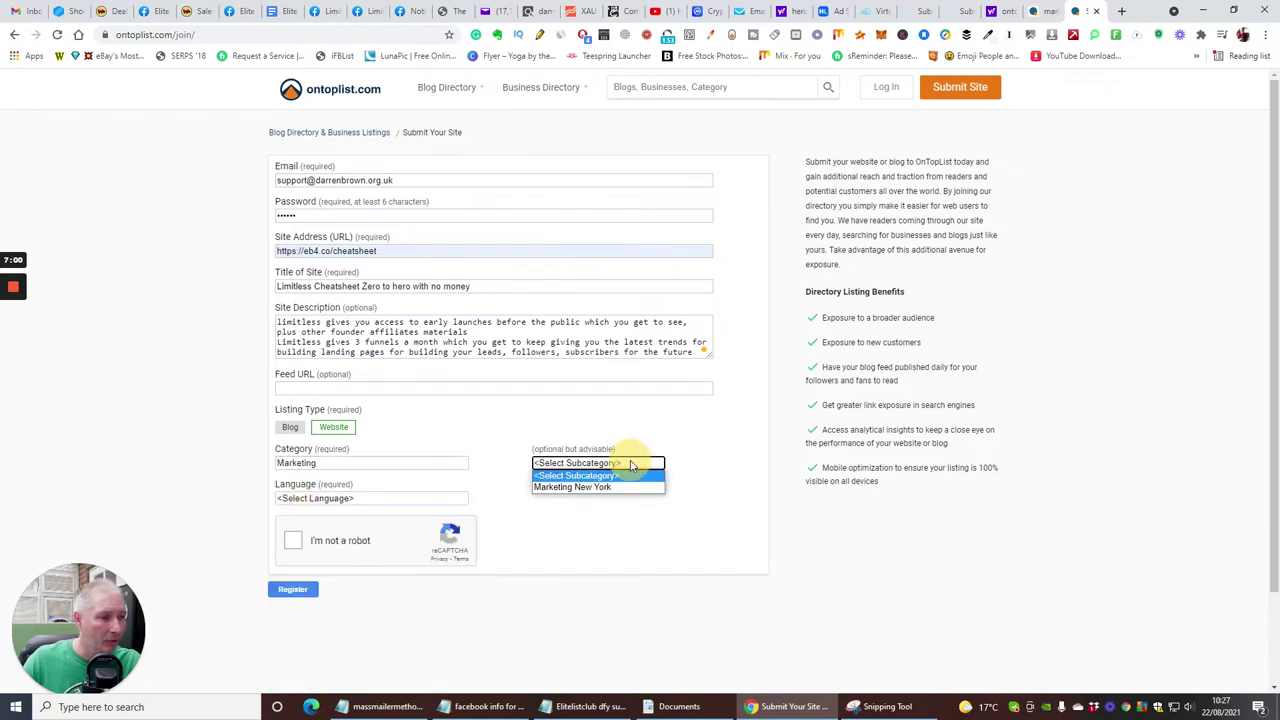
{"action": "left_click", "coordinate": [649, 432]}
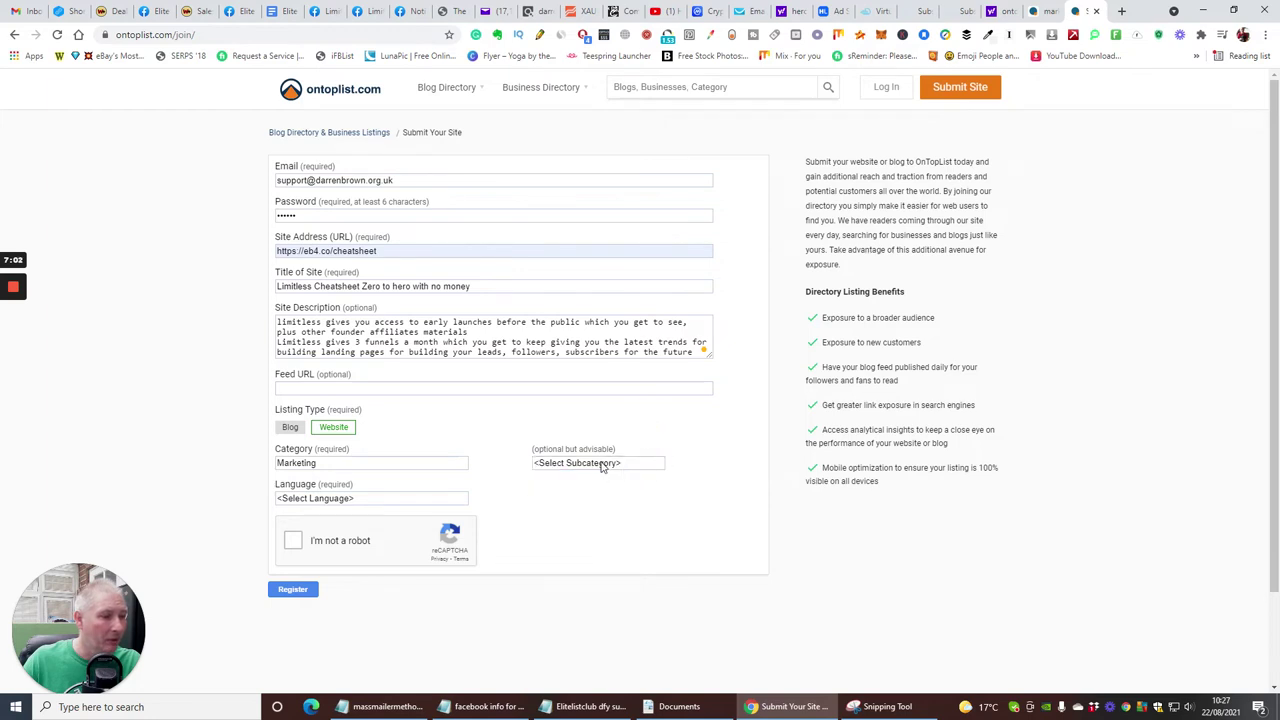
{"action": "left_click", "coordinate": [293, 541]}
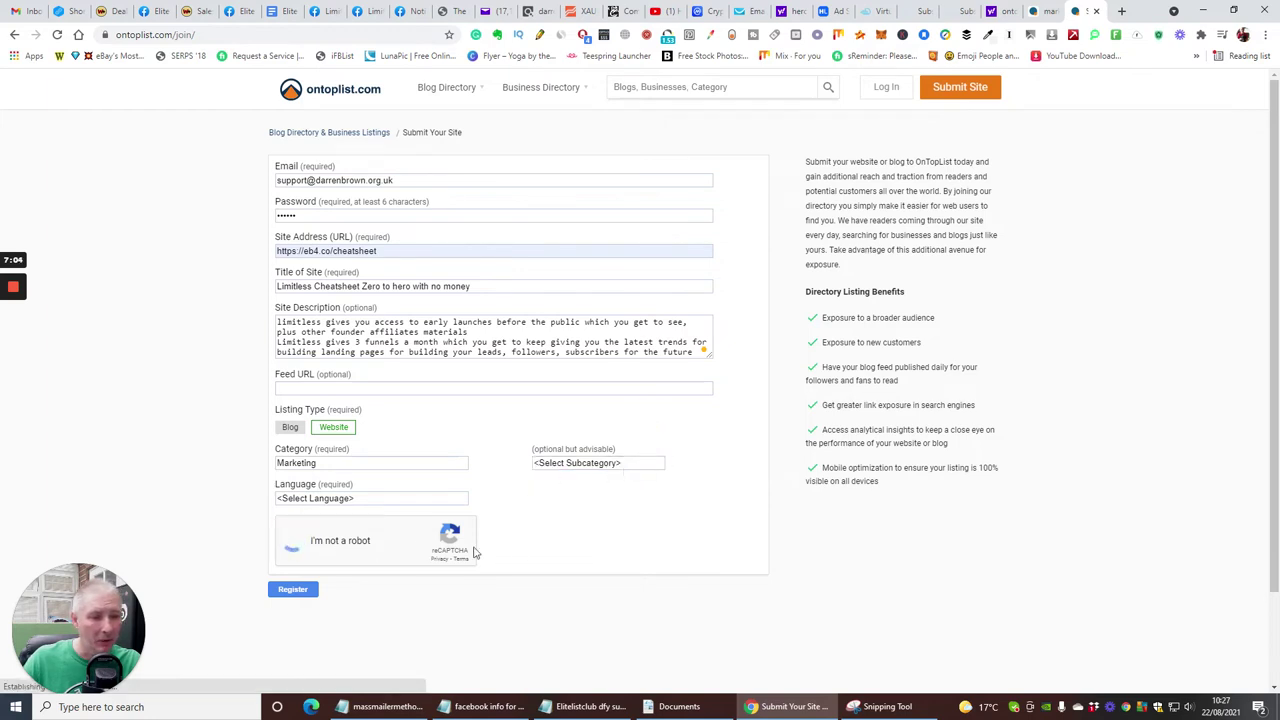
{"action": "left_click", "coordinate": [293, 590]}
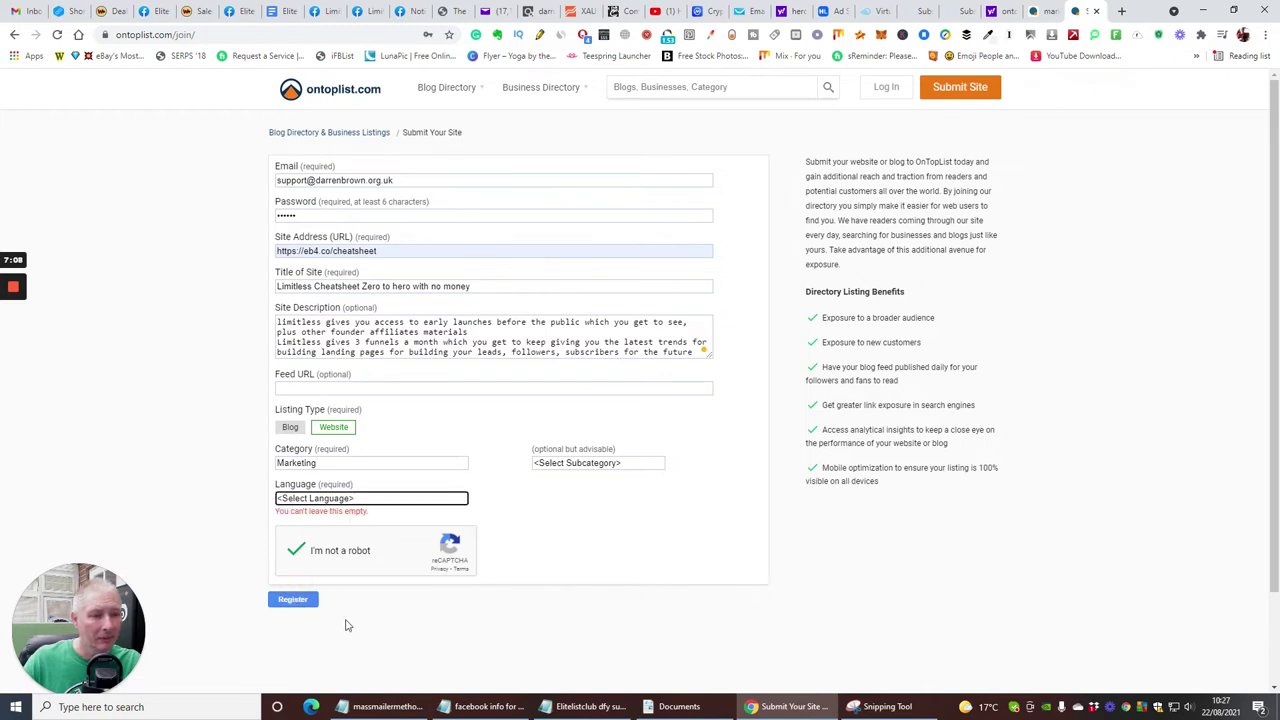
- Choose English as the site language and submit the registration again
{"action": "left_click", "coordinate": [342, 499]}
{"action": "scroll", "coordinate": [325, 405], "scroll_direction": "down", "scroll_amount": 1}
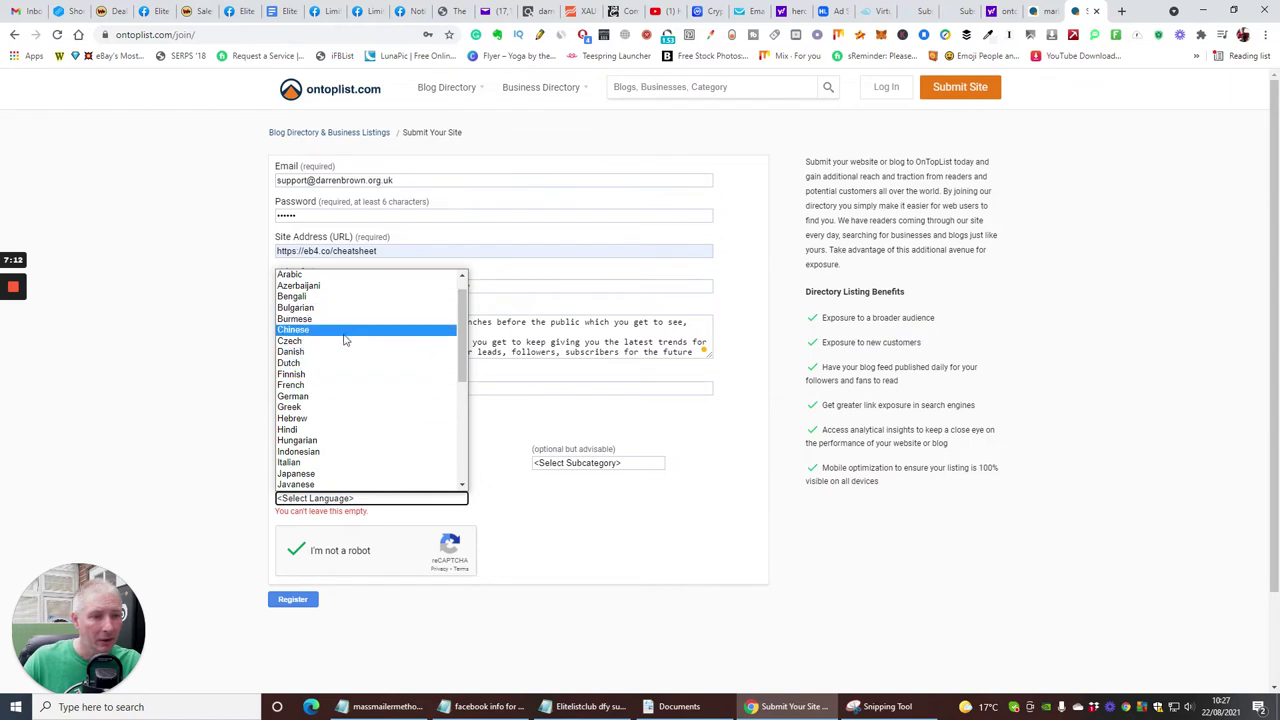
{"action": "scroll", "coordinate": [343, 360], "scroll_direction": "down", "scroll_amount": 6}
{"action": "scroll", "coordinate": [325, 385], "scroll_direction": "up", "scroll_amount": 8}
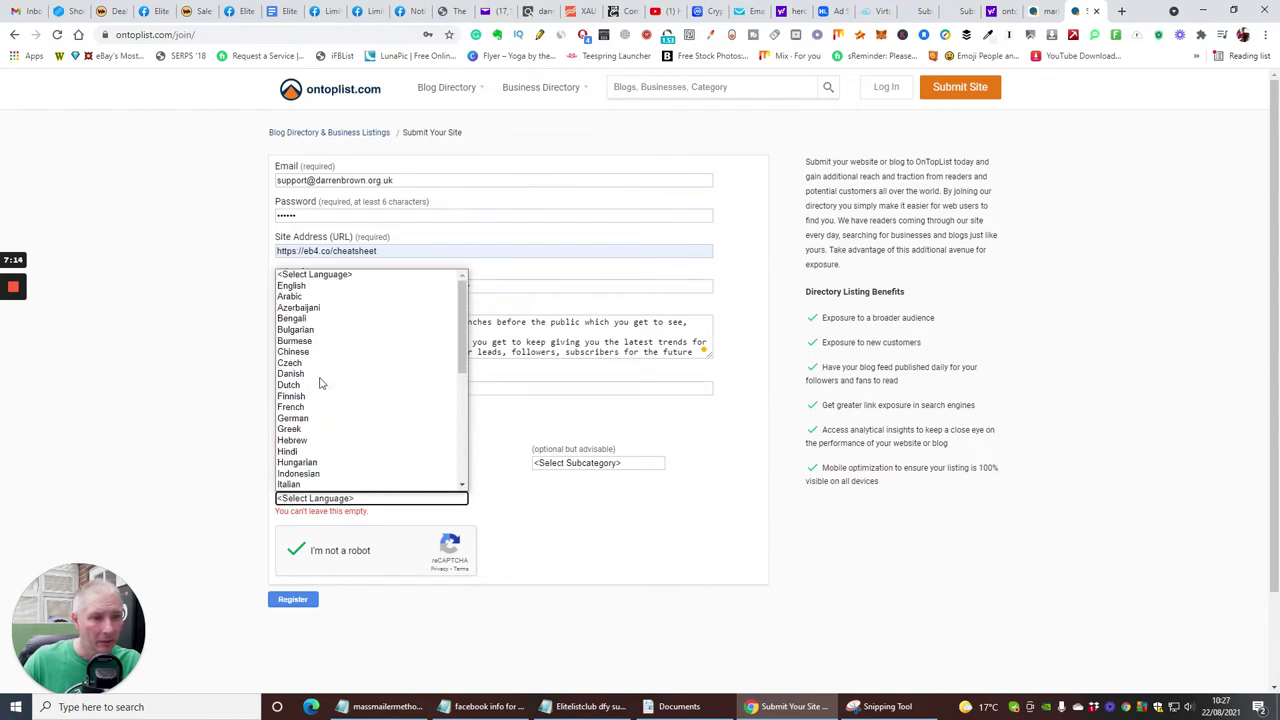
{"action": "left_click", "coordinate": [337, 286]}
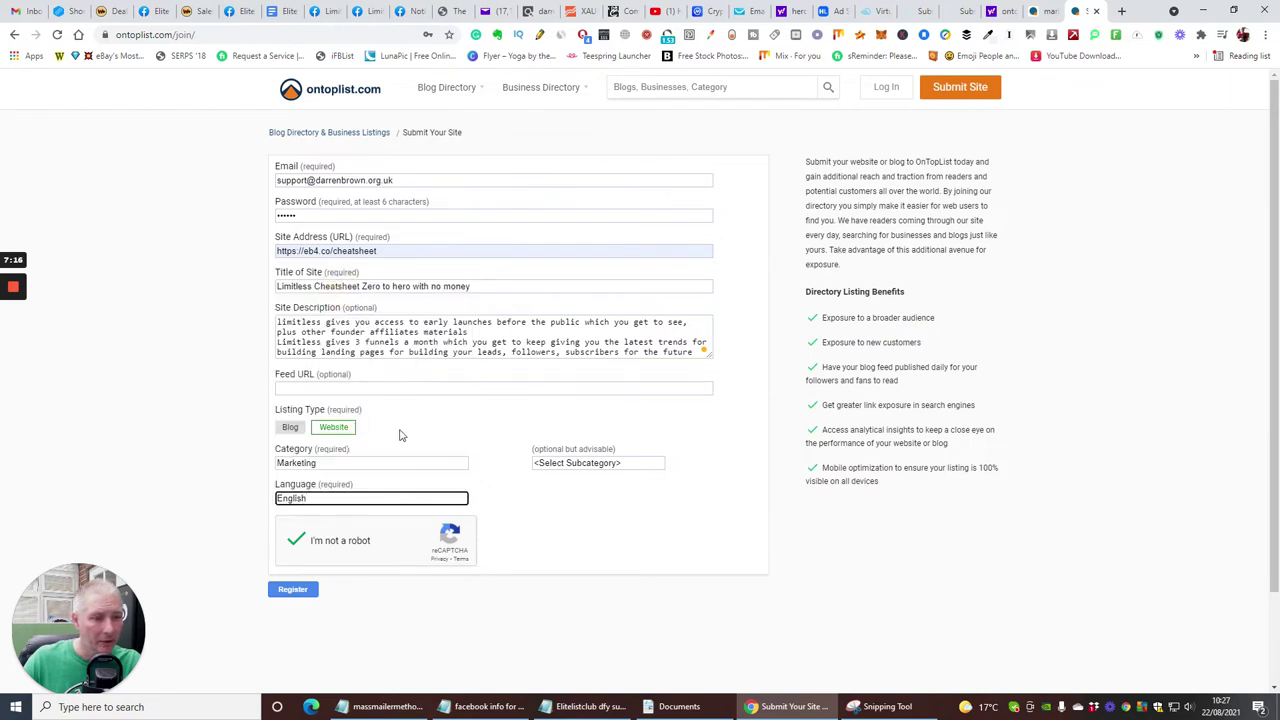
{"action": "left_click", "coordinate": [294, 592]}
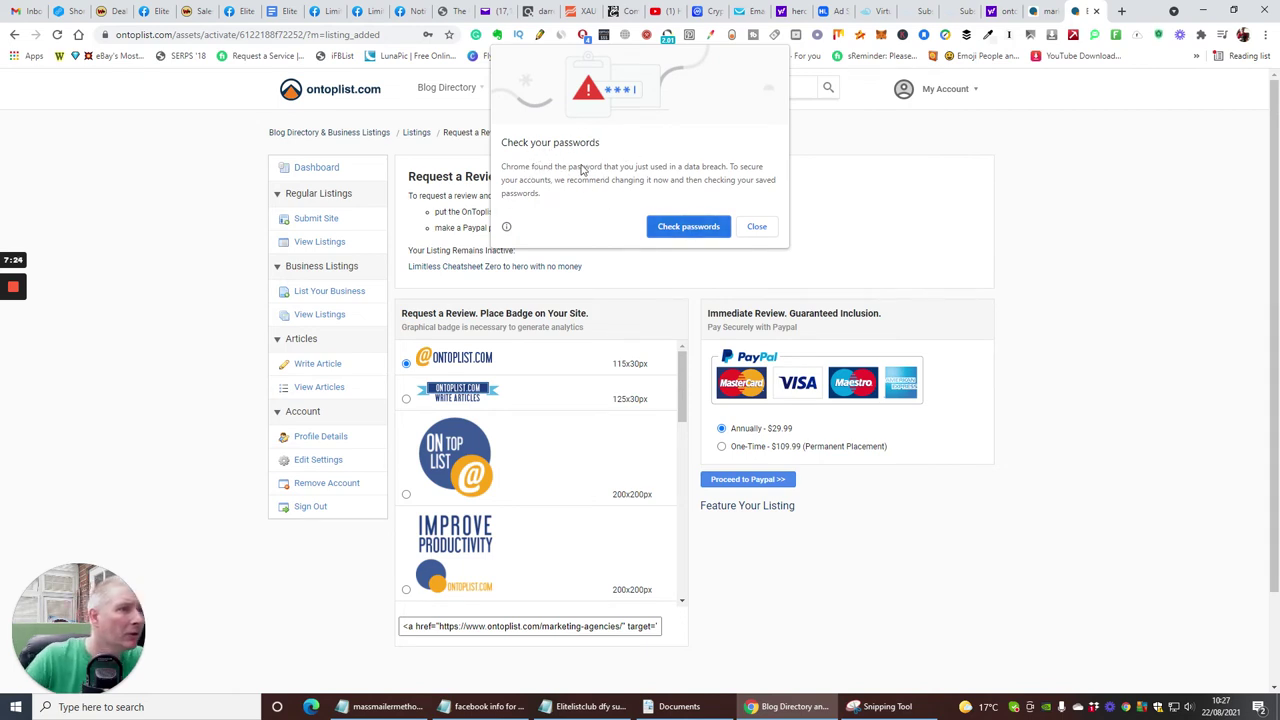
- Dismiss Chrome's password warning, save the password, and review the Request a Review pricing options
{"action": "left_click", "coordinate": [759, 226]}
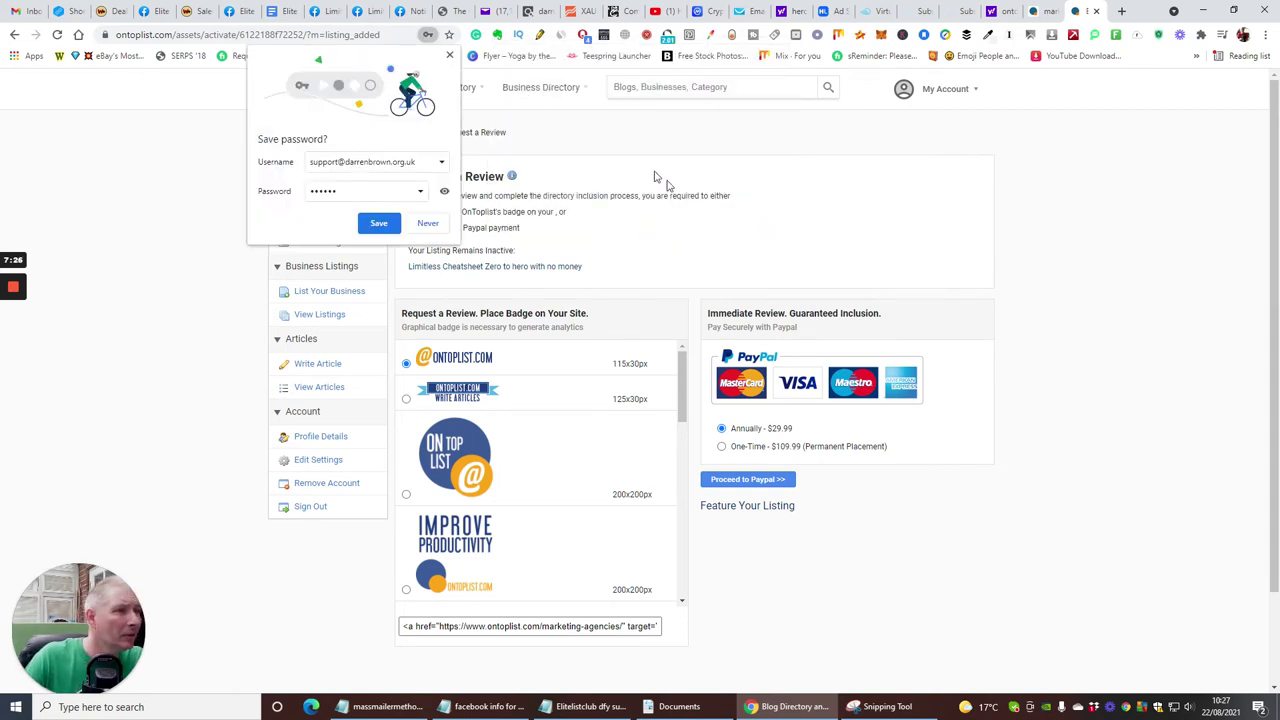
{"action": "left_click", "coordinate": [381, 223]}
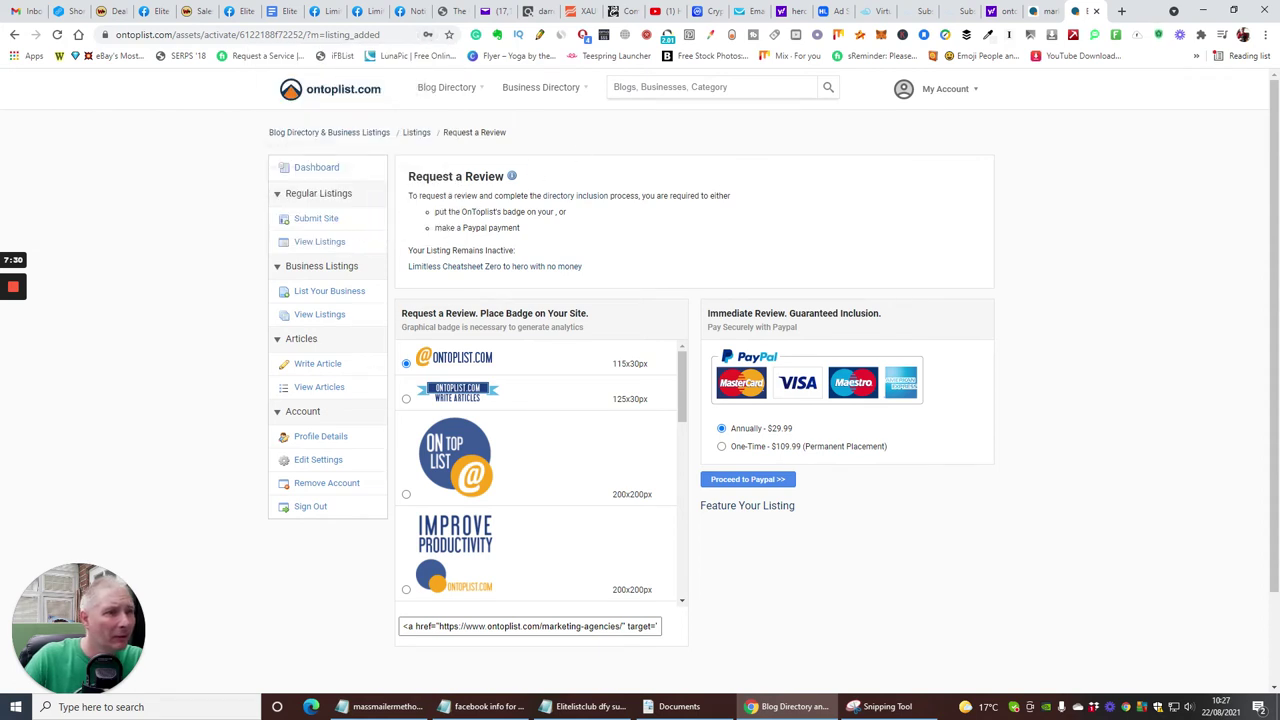
{"action": "scroll", "coordinate": [705, 235], "scroll_direction": "down", "scroll_amount": 1}
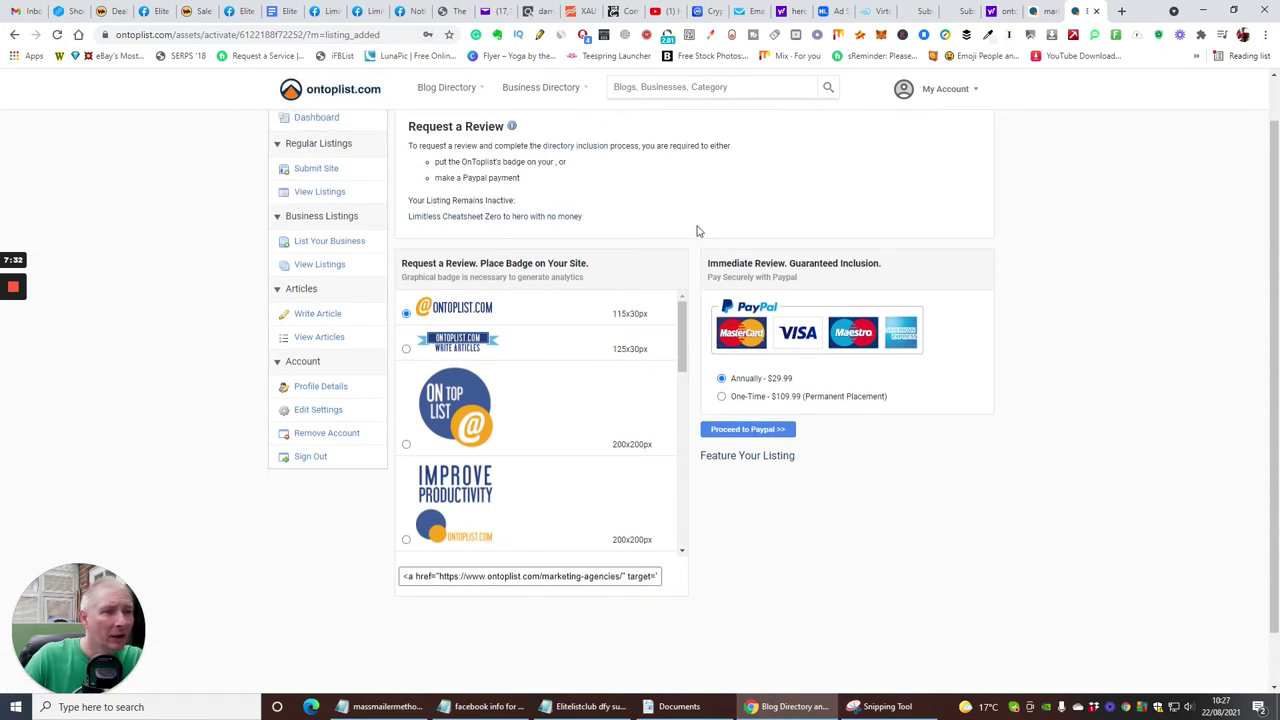
{"action": "scroll", "coordinate": [698, 231], "scroll_direction": "up", "scroll_amount": 1}
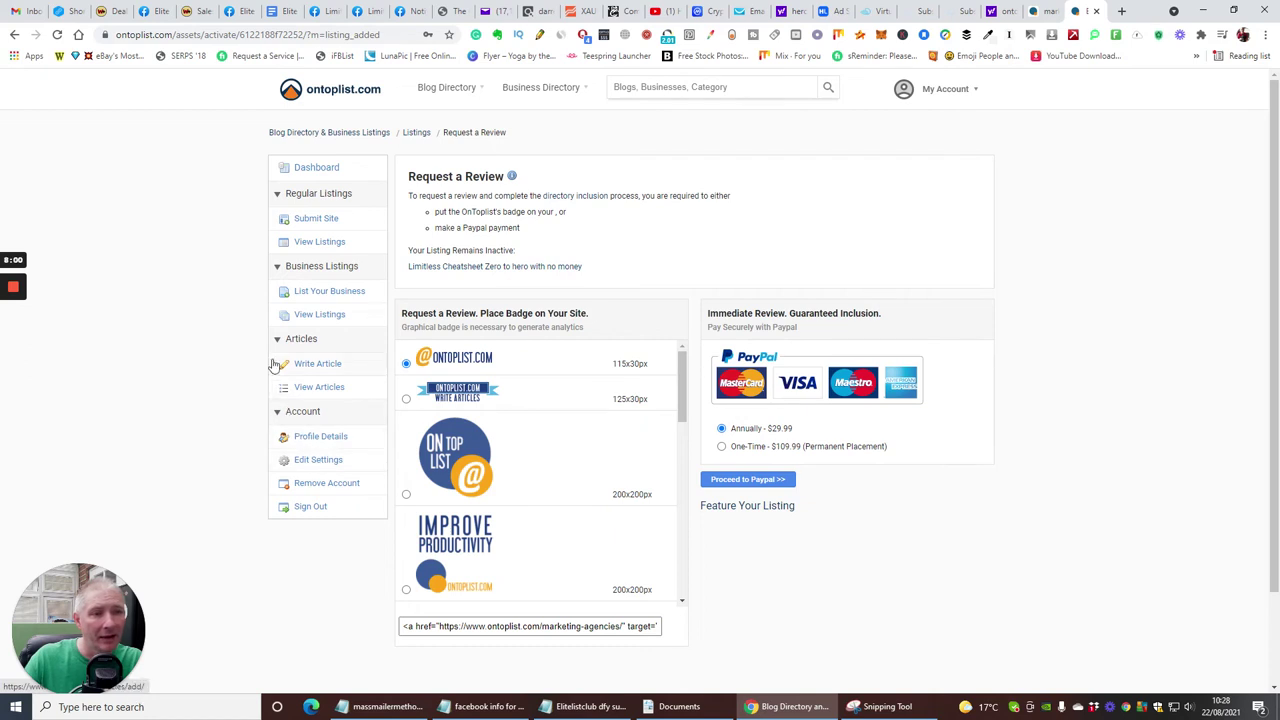
- From the Dashboard, upload new_picture_of_me_-removebg-preview from Downloads as the profile photo
{"action": "left_click", "coordinate": [310, 170]}
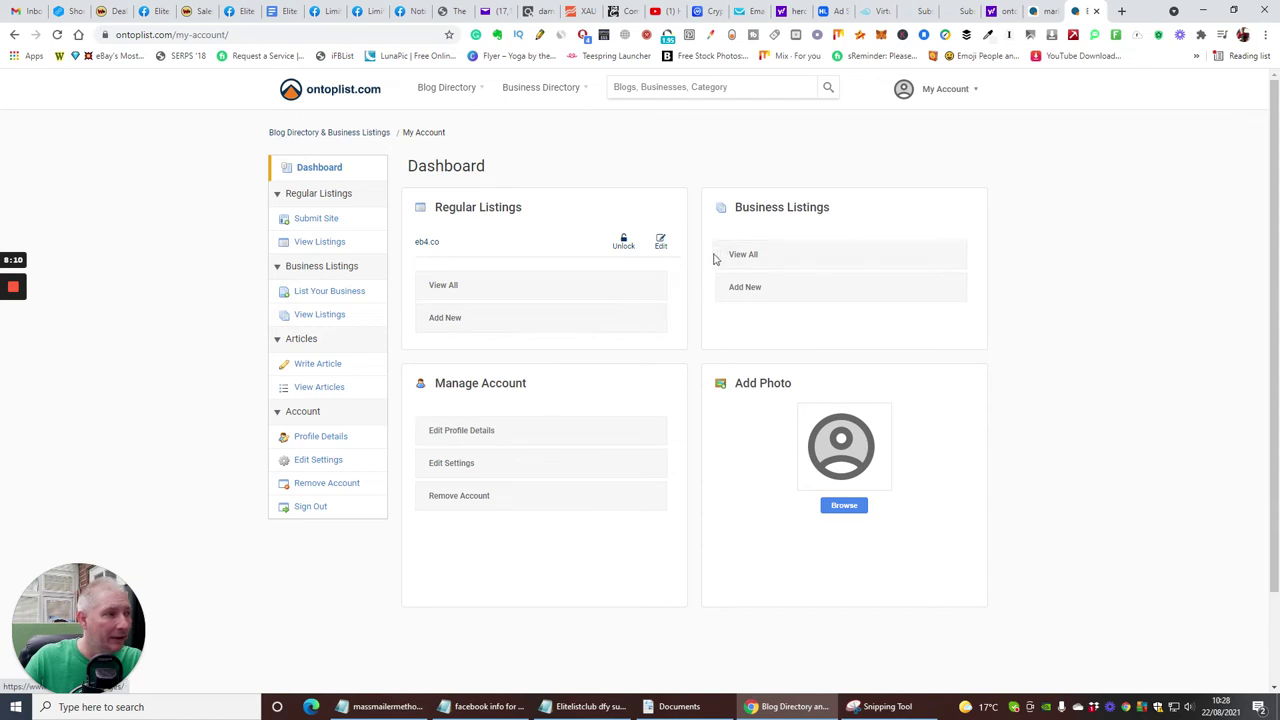
{"action": "left_click", "coordinate": [843, 507]}
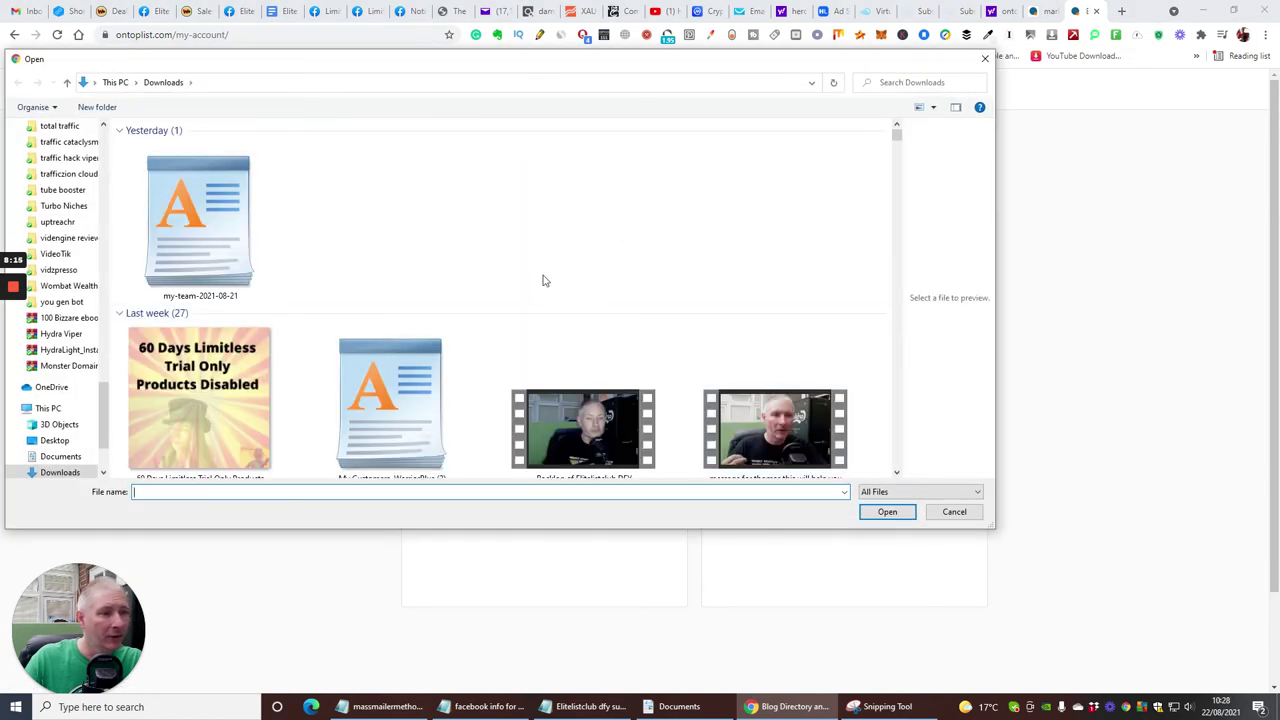
{"action": "scroll", "coordinate": [543, 250], "scroll_direction": "down", "scroll_amount": 10}
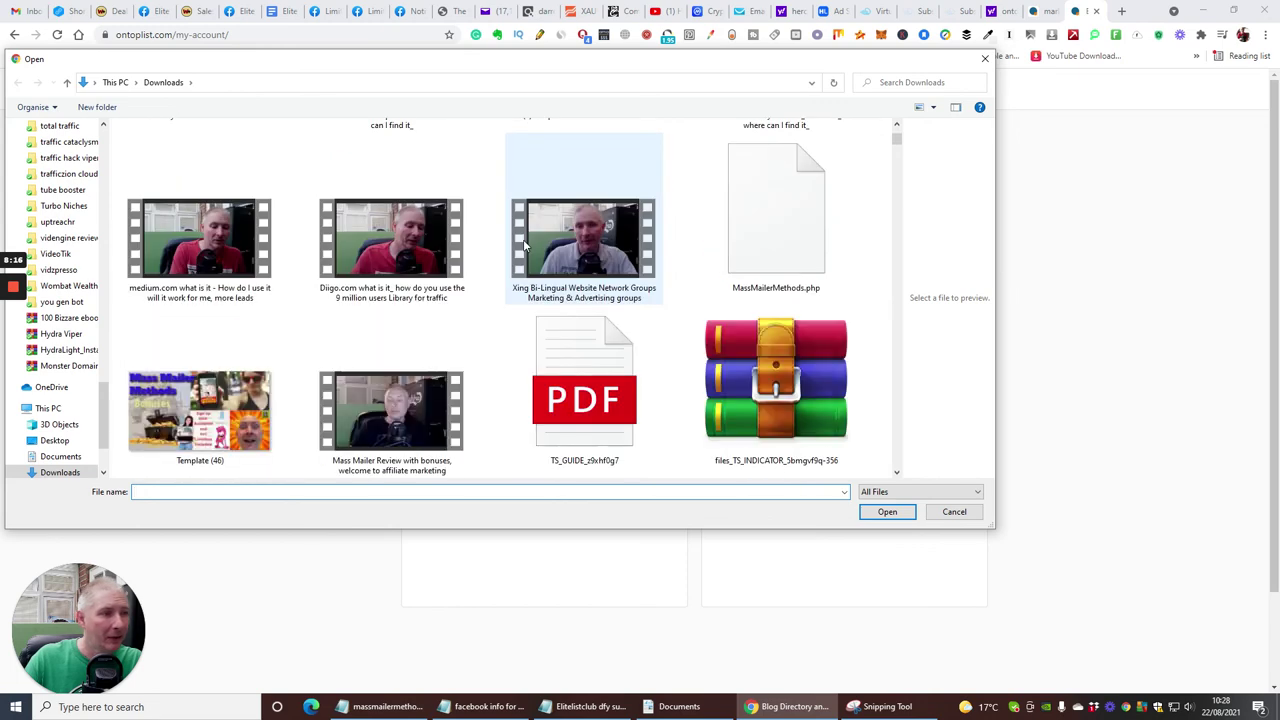
{"action": "scroll", "coordinate": [540, 270], "scroll_direction": "down", "scroll_amount": 3}
{"action": "scroll", "coordinate": [539, 271], "scroll_direction": "down", "scroll_amount": 8}
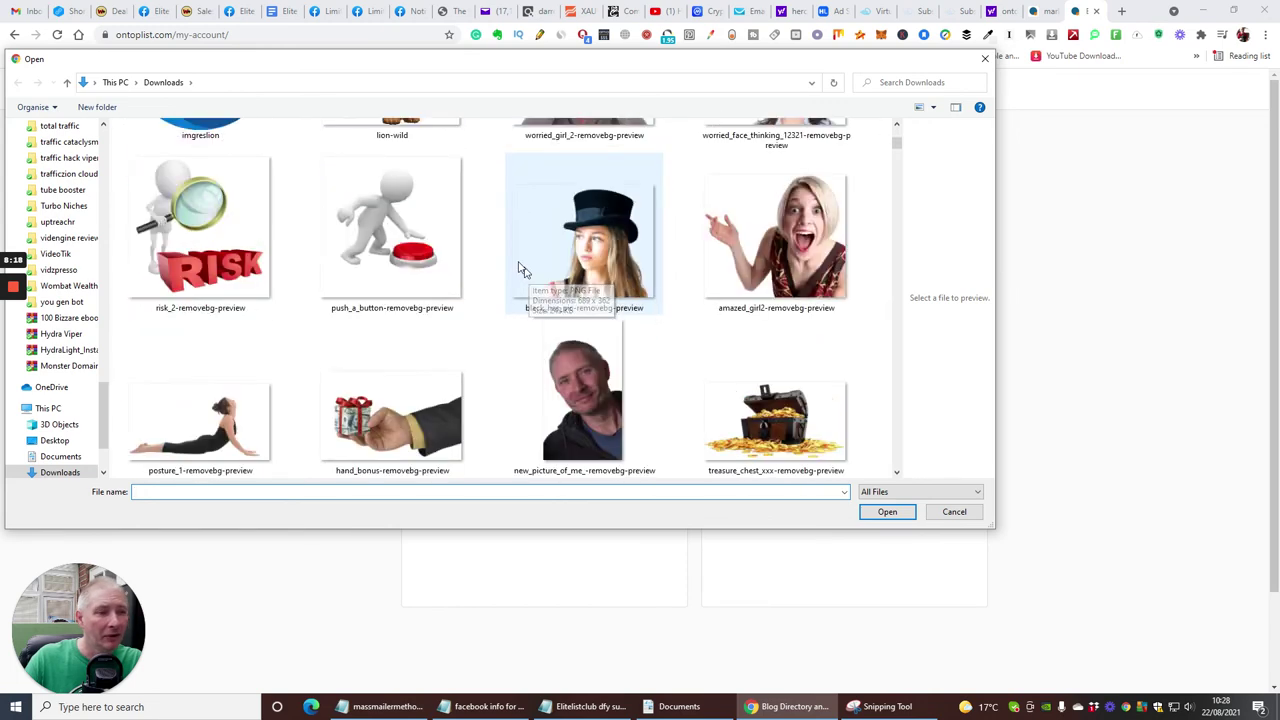
{"action": "scroll", "coordinate": [586, 294], "scroll_direction": "up", "scroll_amount": 3}
{"action": "left_click", "coordinate": [593, 375]}
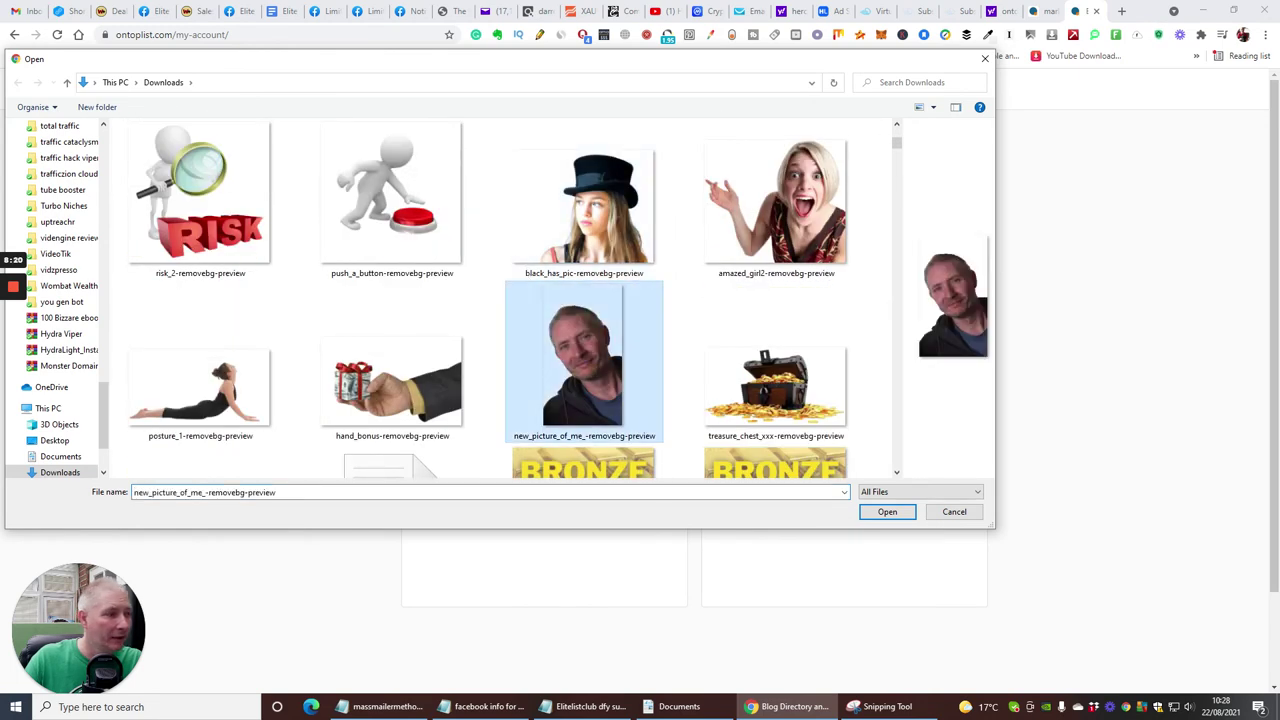
{"action": "left_click", "coordinate": [888, 511]}
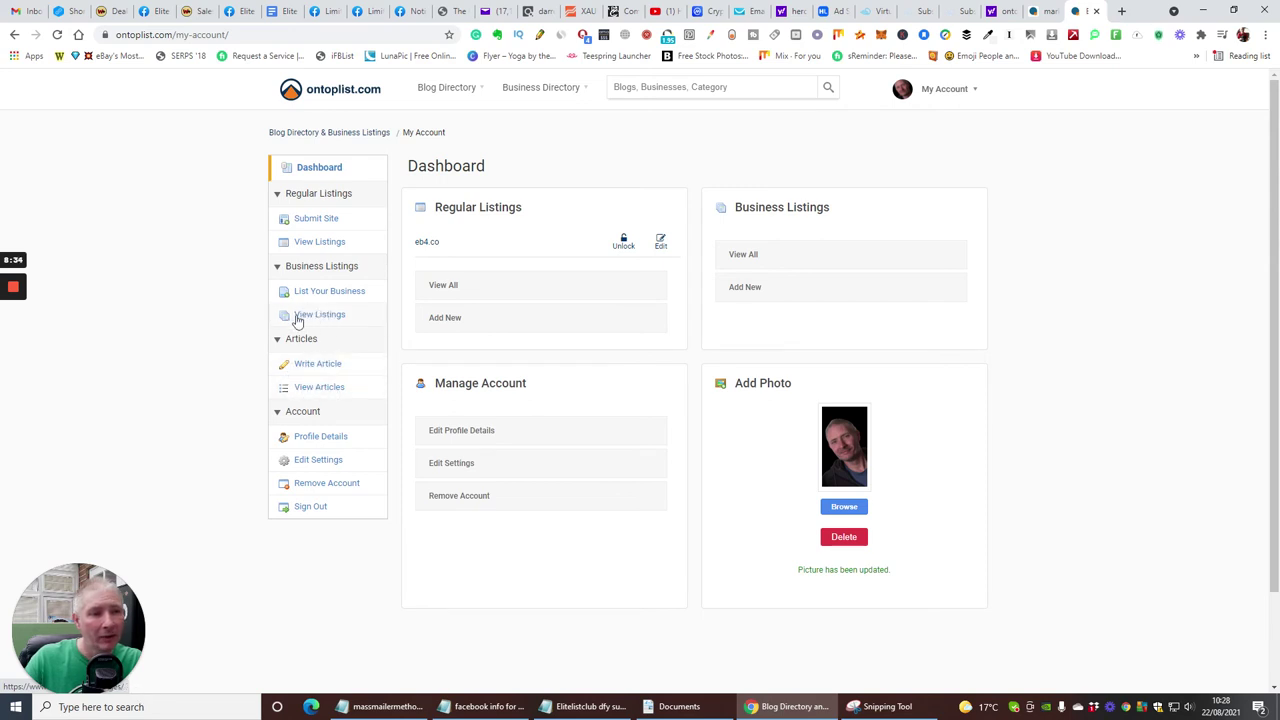
- Go from the account's business listings to an empty List Your Business form
{"action": "left_click", "coordinate": [306, 317]}
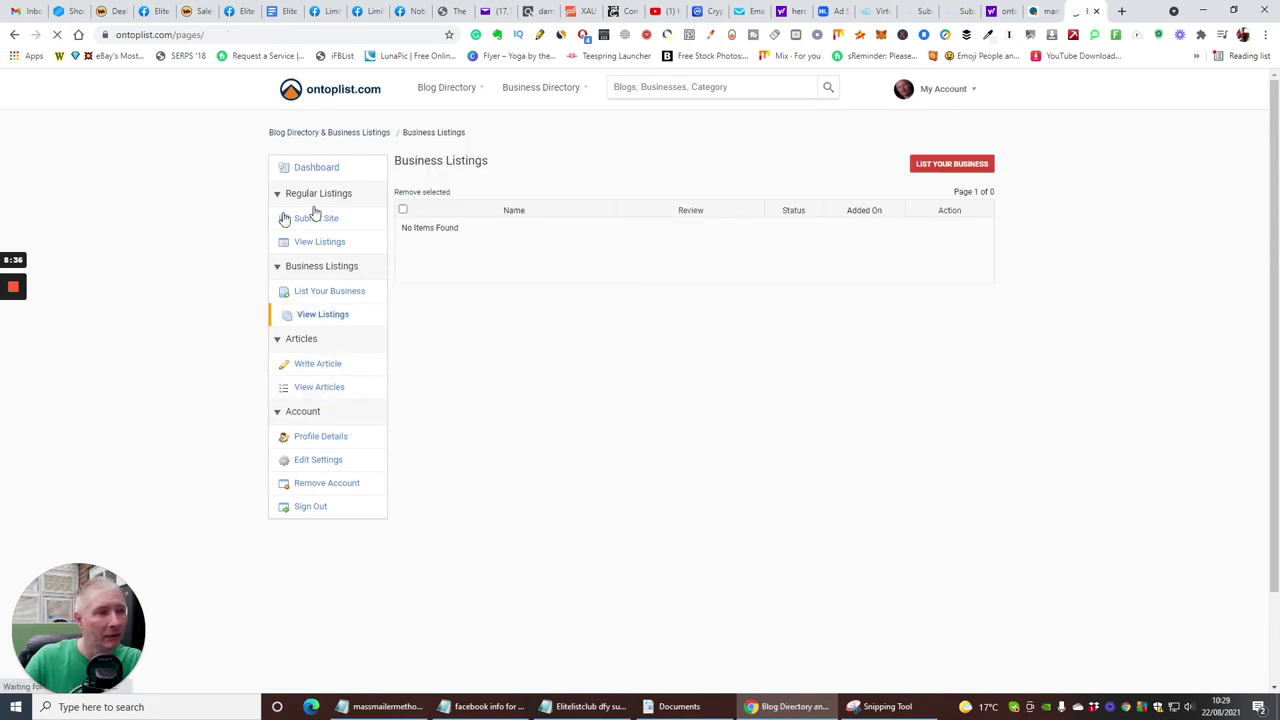
{"action": "left_click", "coordinate": [312, 291]}
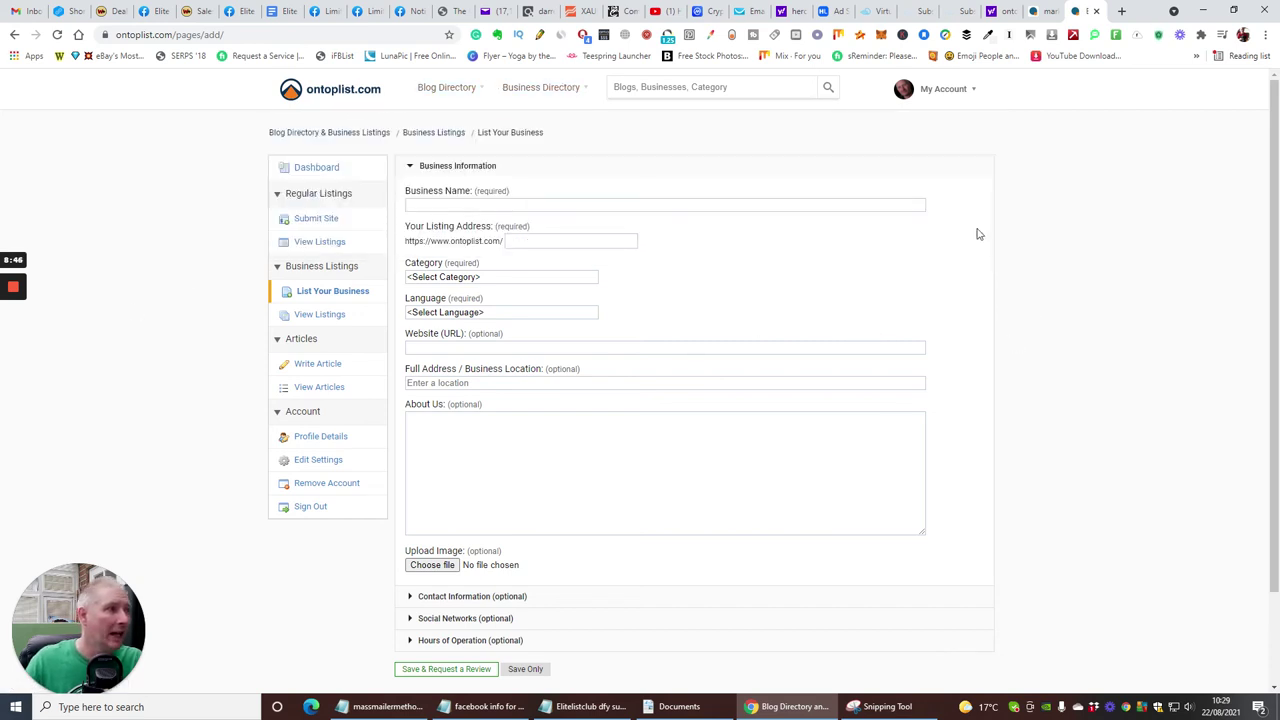
{"action": "mouse_move", "coordinate": [975, 91]}
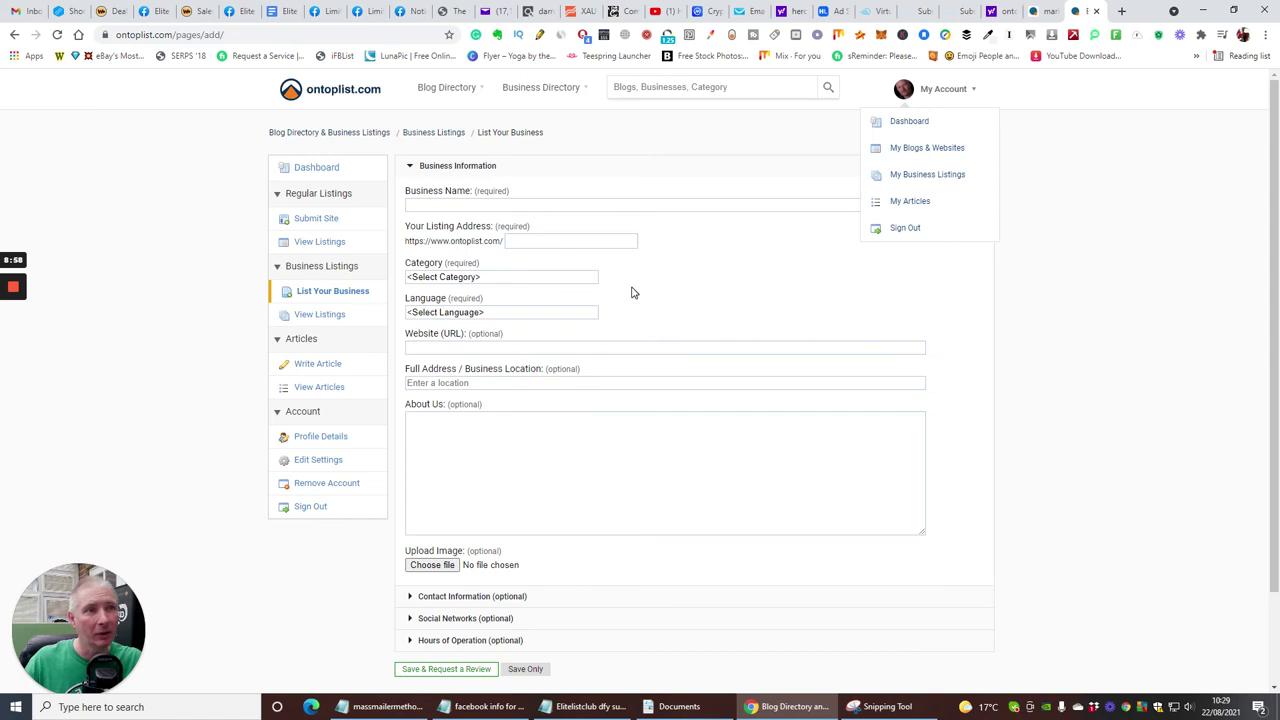
{"action": "left_click", "coordinate": [1128, 228]}
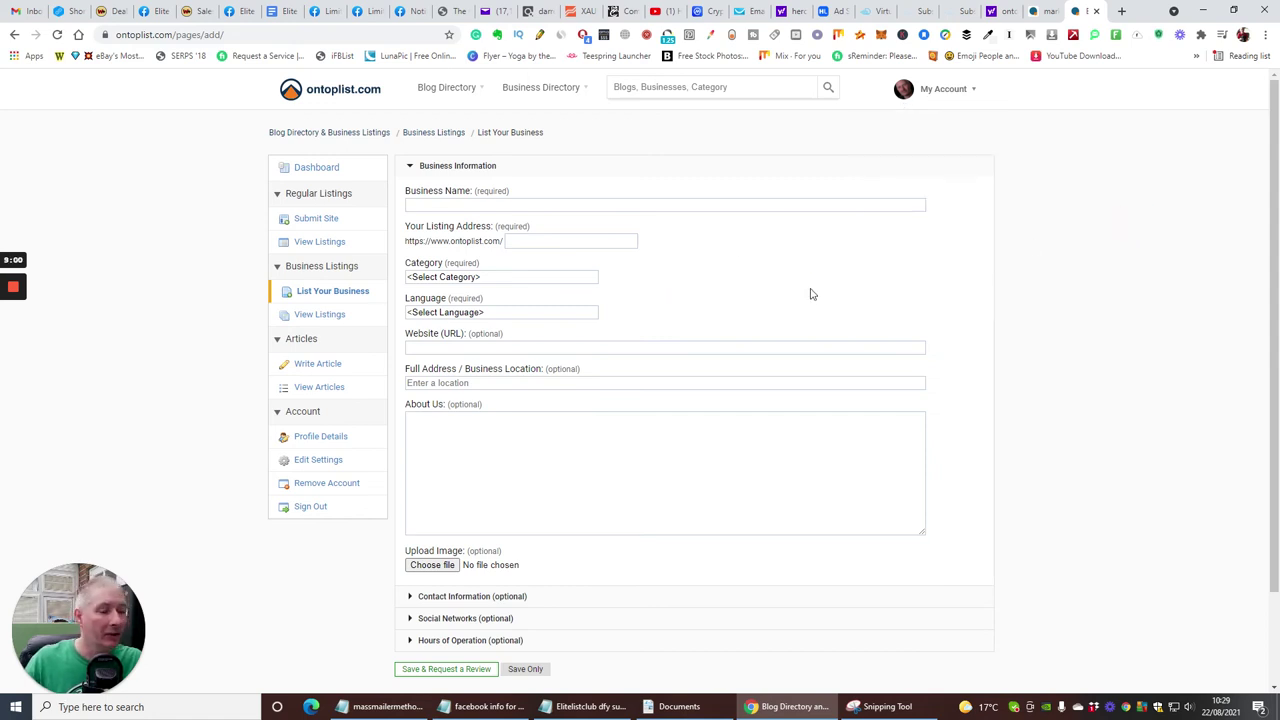